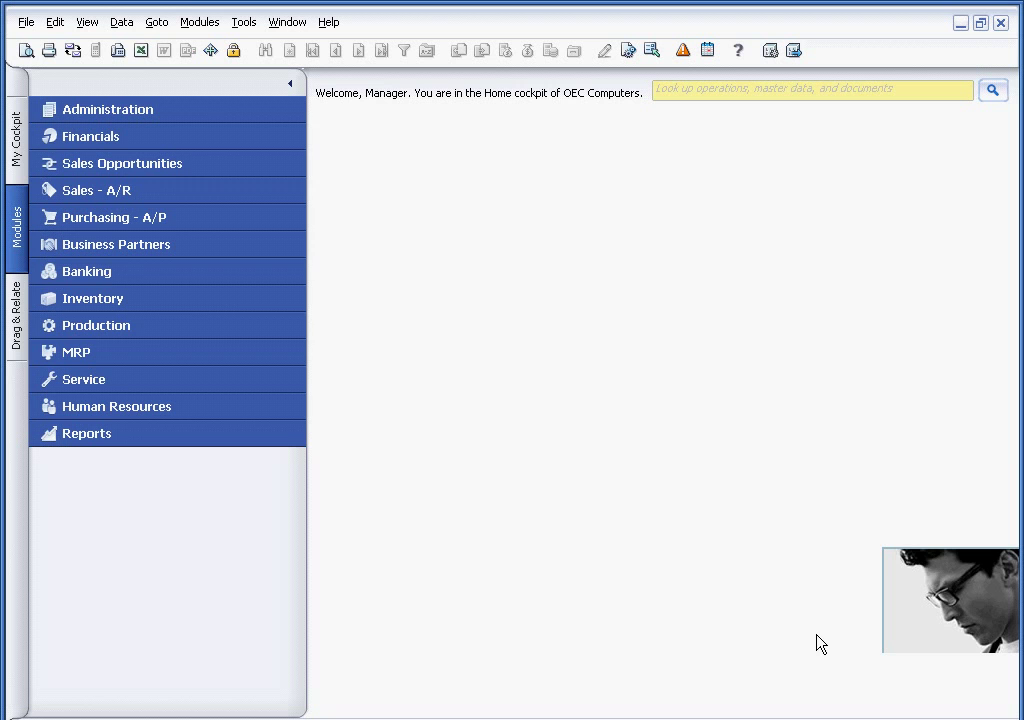
Open Business Partner Master Data and find the business partner whose name starts with "ear"
{"action": "left_click", "coordinate": [206, 251]}
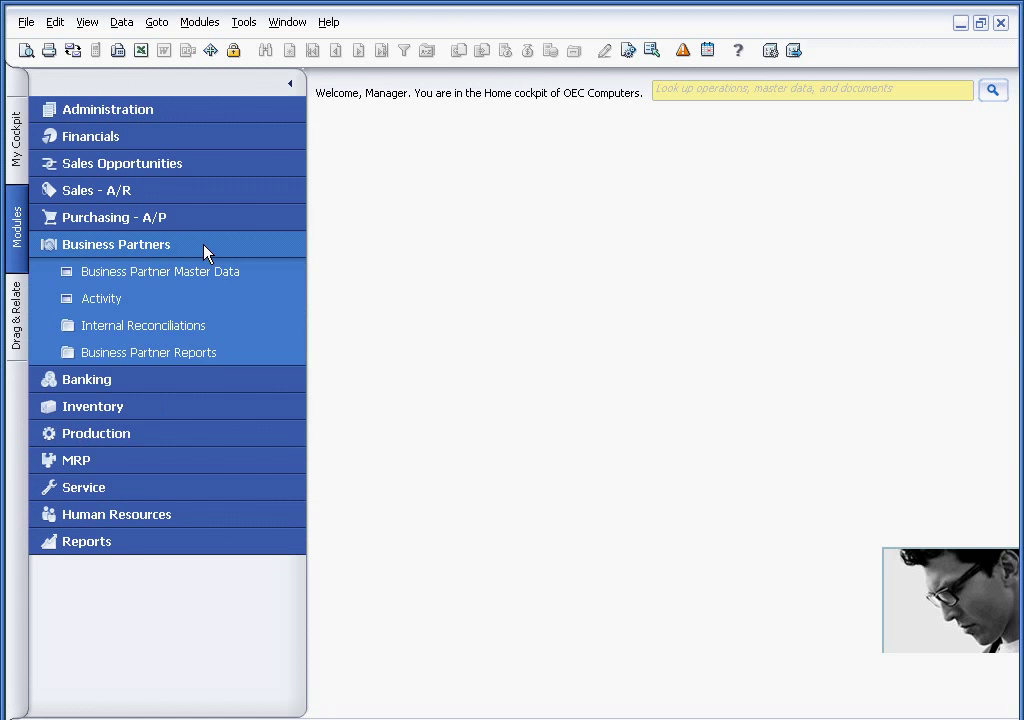
{"action": "left_click", "coordinate": [205, 273]}
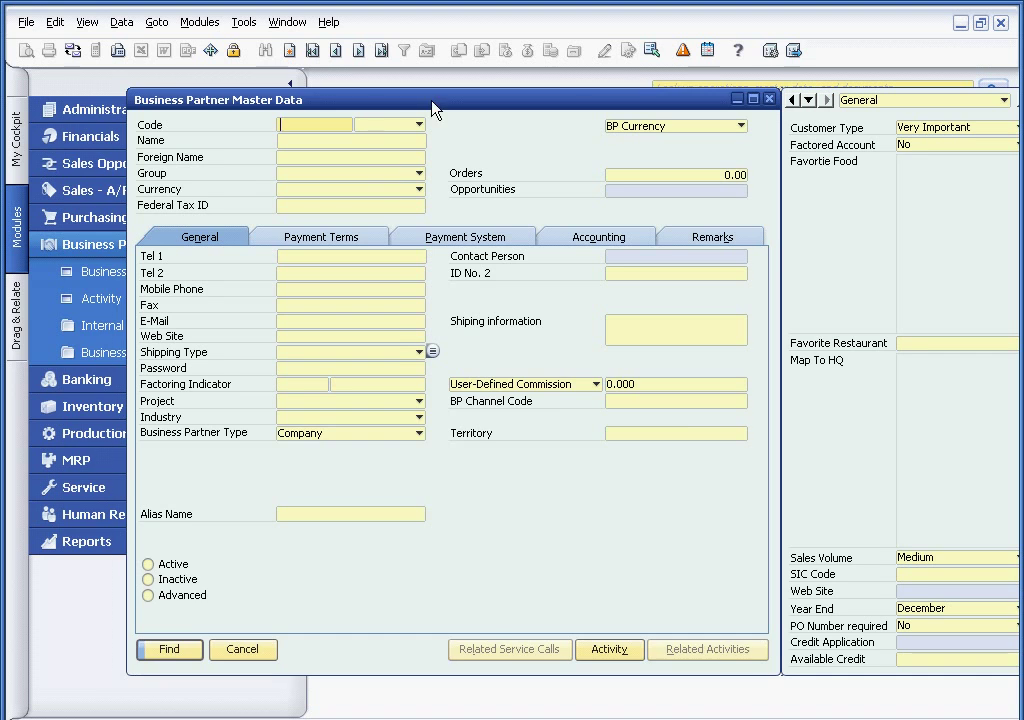
{"action": "left_click_drag", "start_coordinate": [434, 101], "coordinate": [376, 109]}
{"action": "left_click", "coordinate": [244, 150]}
{"action": "type", "text": "ear"}
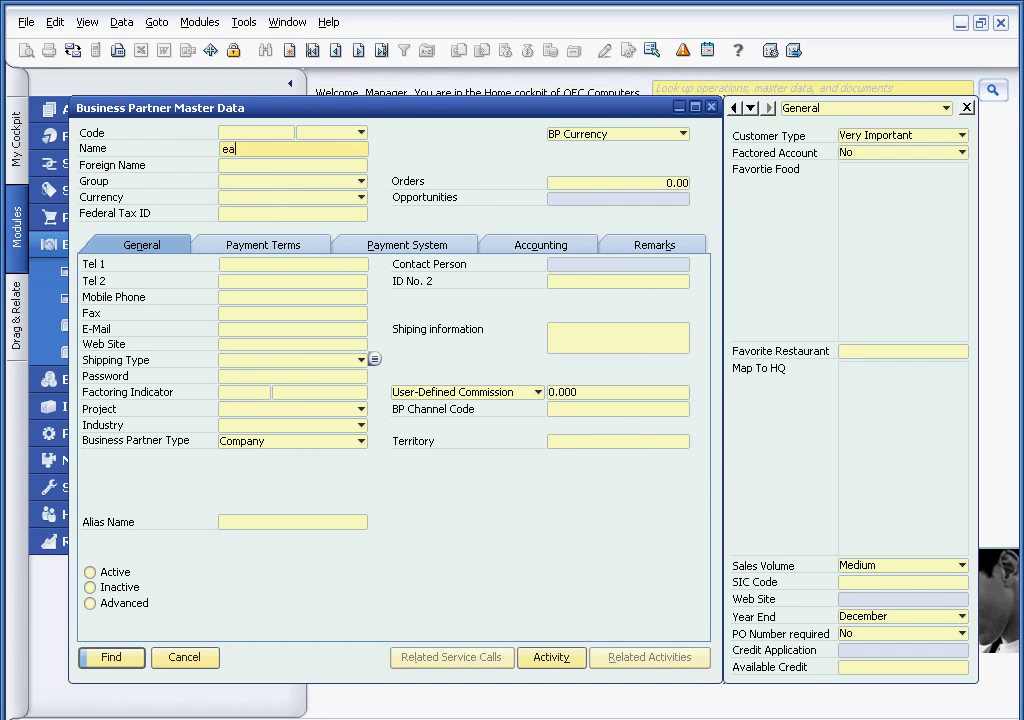
{"action": "left_click", "coordinate": [115, 658]}
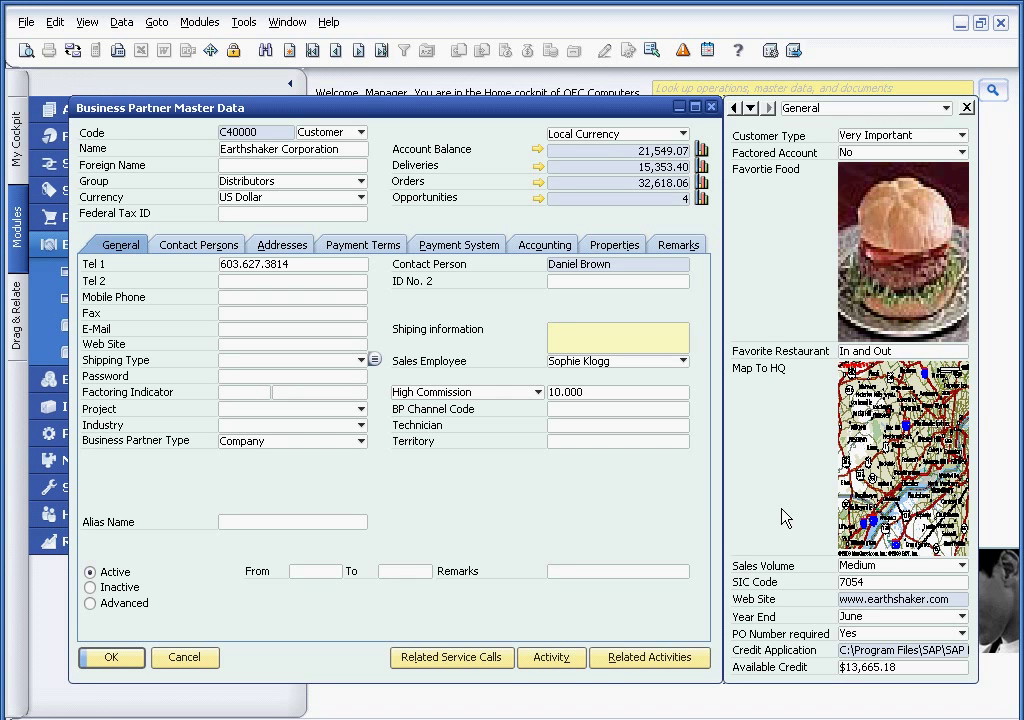
Hide the user-defined fields beside the business partner record and display them again
{"action": "left_click", "coordinate": [967, 108]}
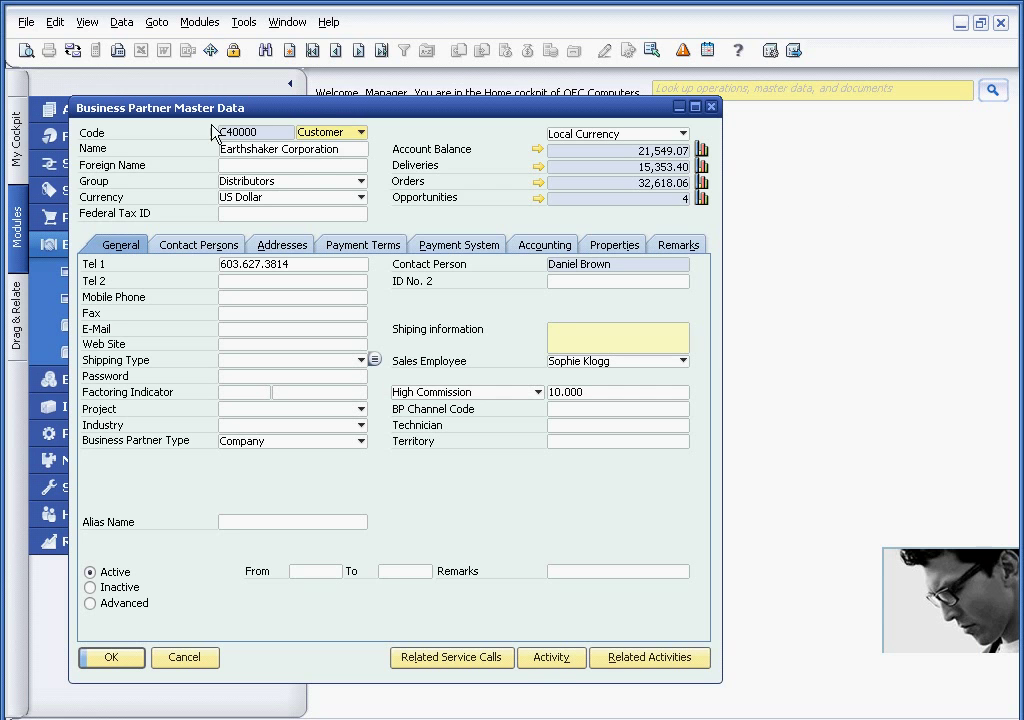
{"action": "left_click", "coordinate": [87, 22]}
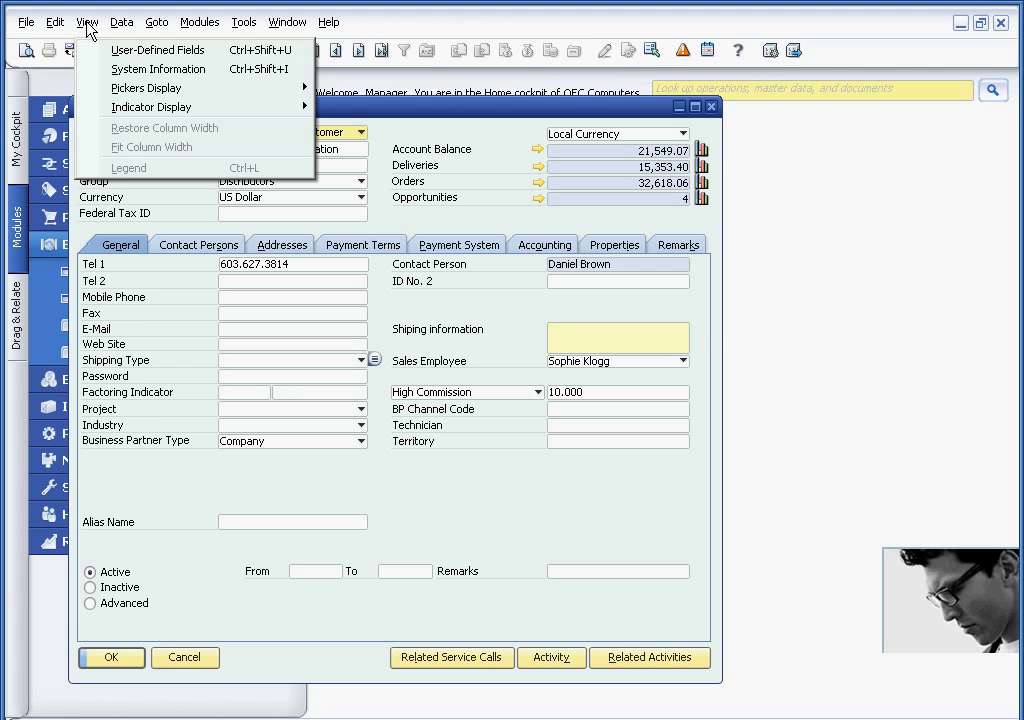
{"action": "left_click", "coordinate": [95, 50]}
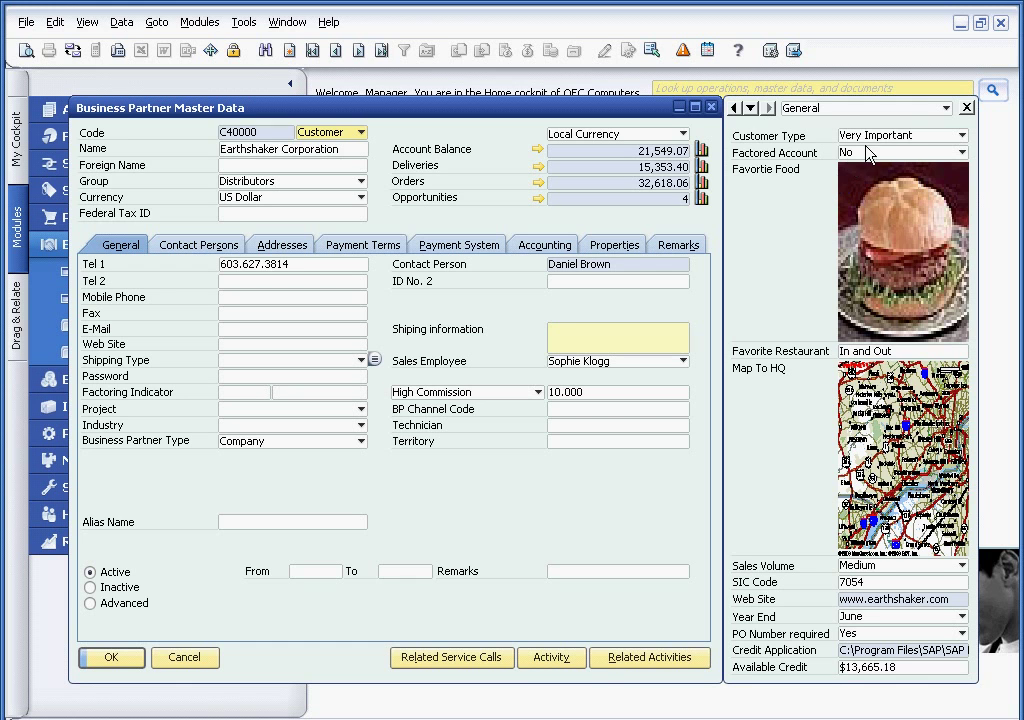
Review the Customer Type choices in the user-defined fields, keep Very Important, and close the business partner record
{"action": "left_click", "coordinate": [965, 138]}
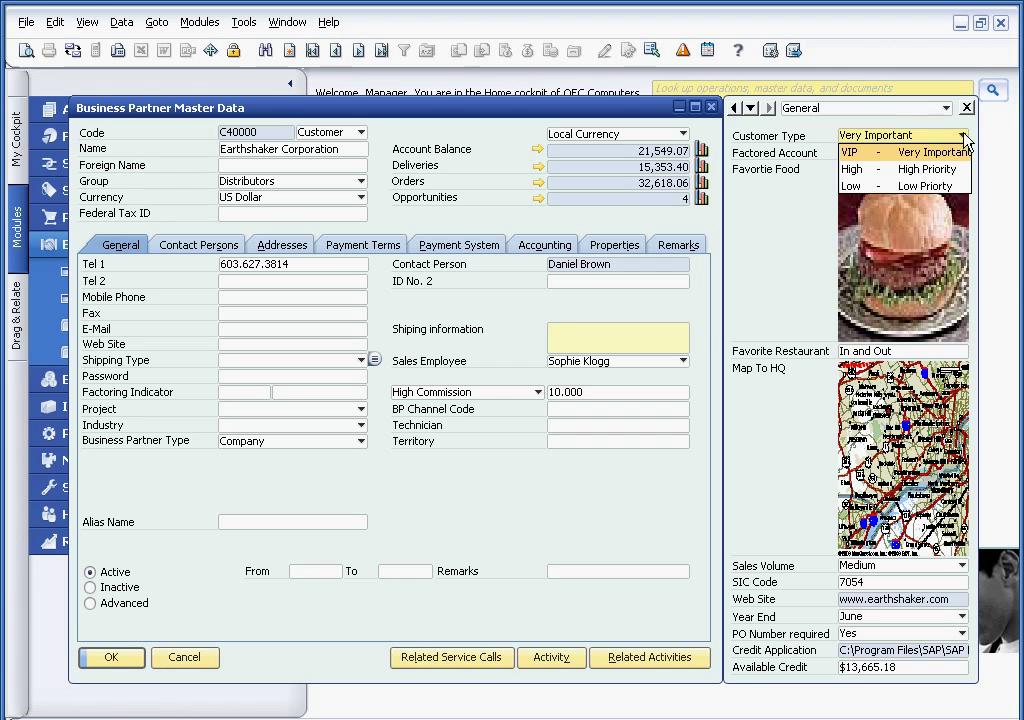
{"action": "left_click", "coordinate": [900, 151]}
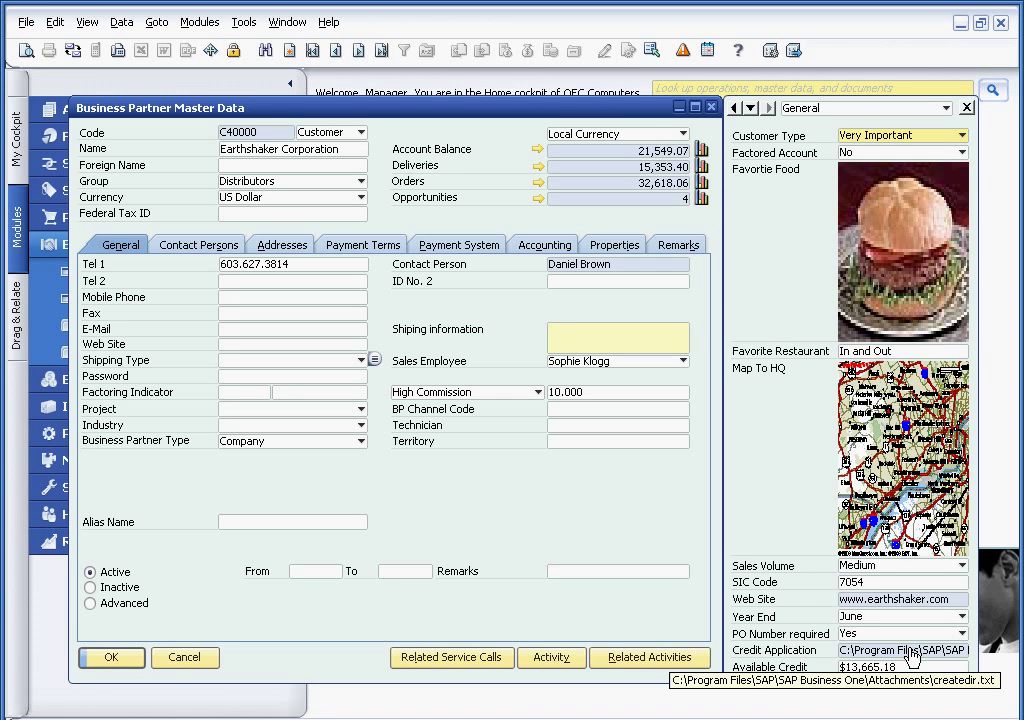
{"action": "left_click", "coordinate": [184, 657]}
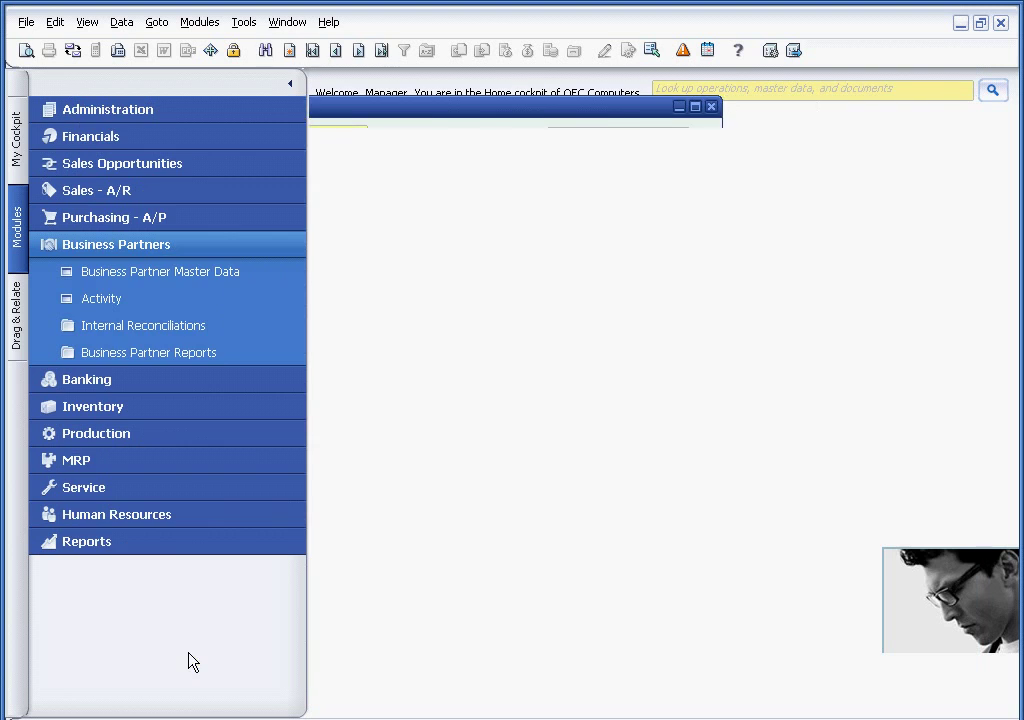
Open a new sales order from the Sales - A/R module with its user-defined fields in full view
{"action": "left_click", "coordinate": [224, 246]}
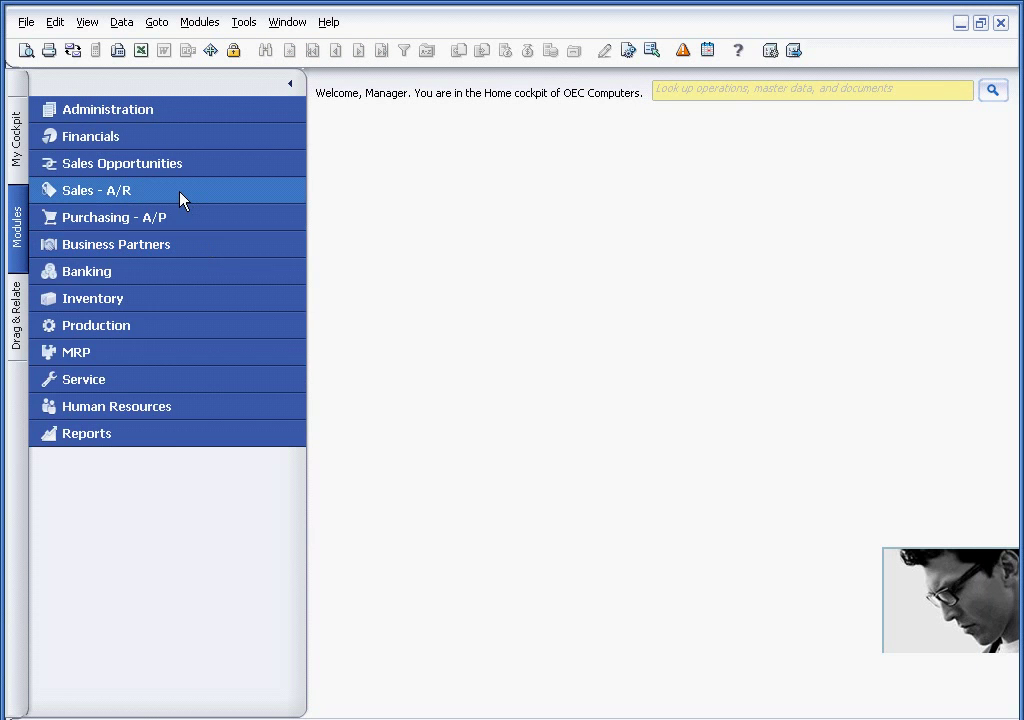
{"action": "left_click", "coordinate": [180, 200]}
{"action": "left_click", "coordinate": [115, 164]}
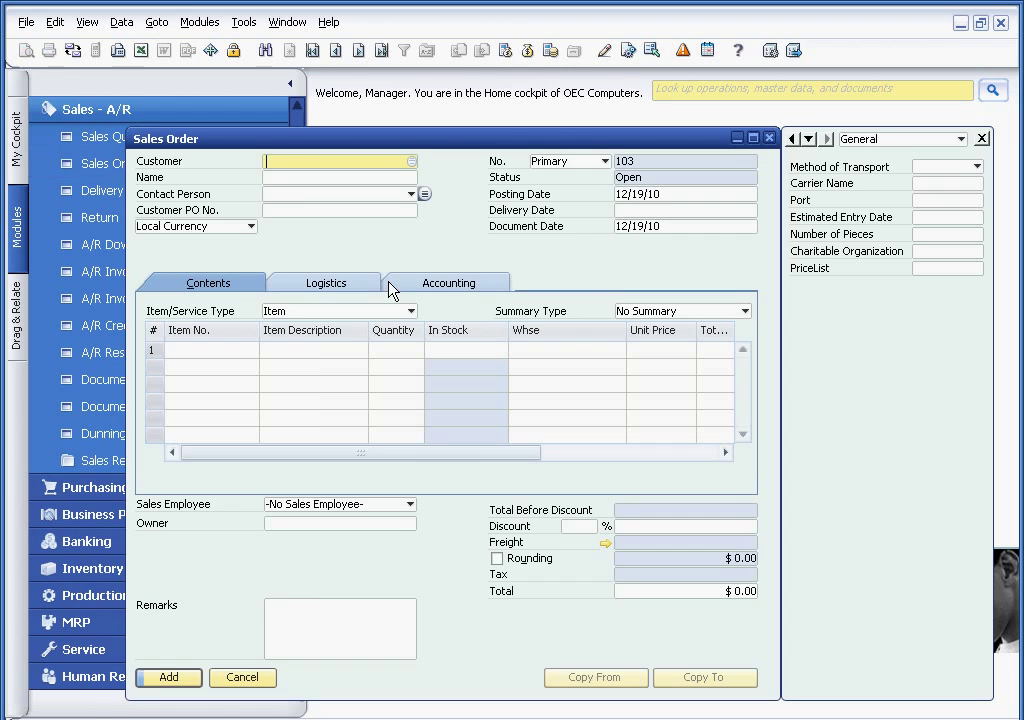
{"action": "left_click_drag", "start_coordinate": [547, 140], "coordinate": [519, 139]}
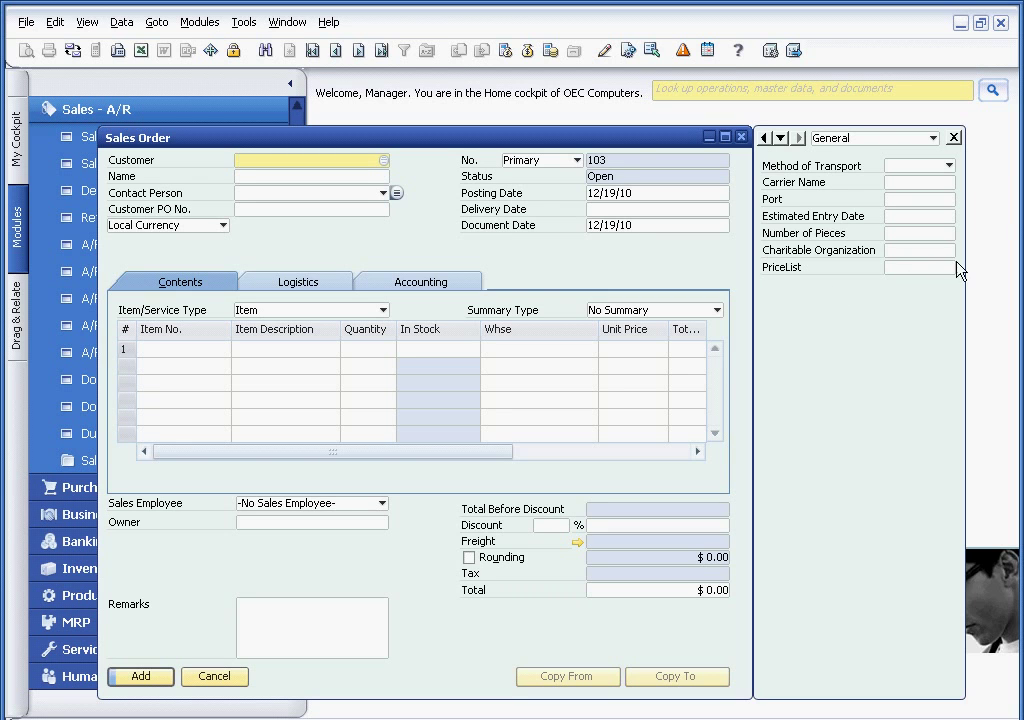
Examine the sales order's user-defined header fields, including the Method of Transport choices, and its item row fields, closing the order without adding it
{"action": "left_click", "coordinate": [948, 165]}
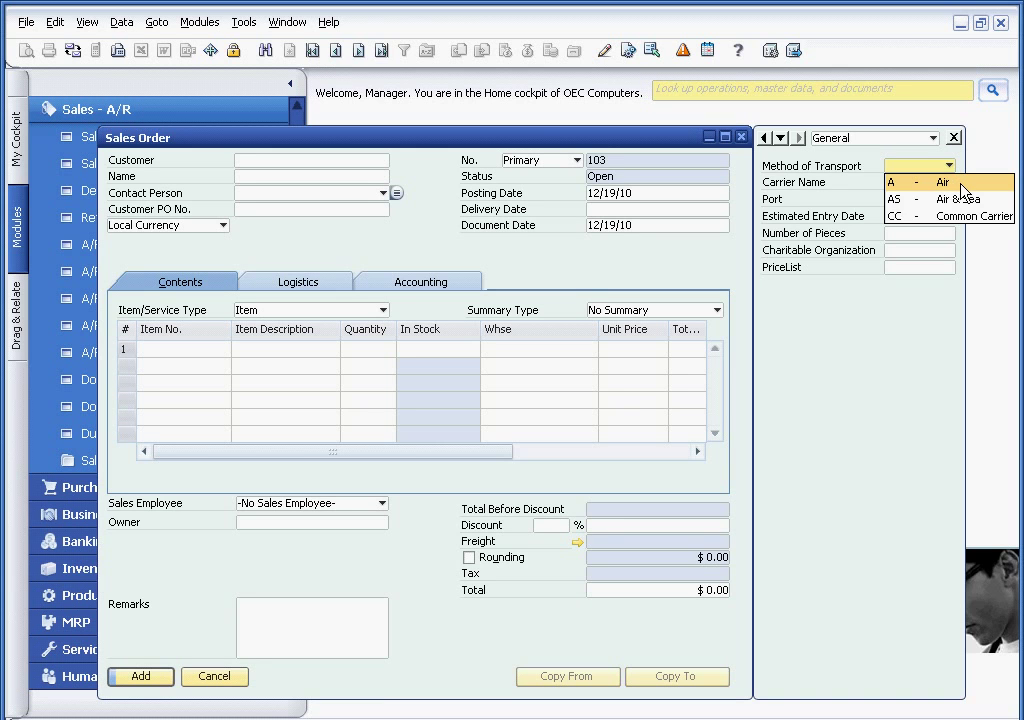
{"action": "left_click", "coordinate": [903, 328]}
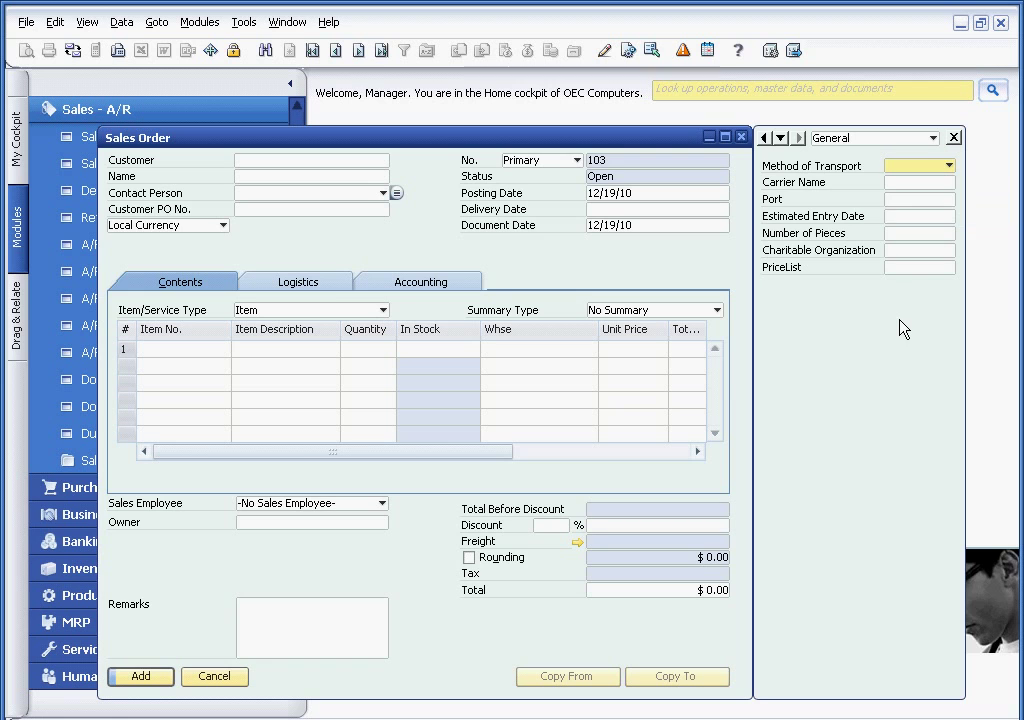
{"action": "left_click", "coordinate": [889, 186]}
{"action": "key", "text": "Tab"}
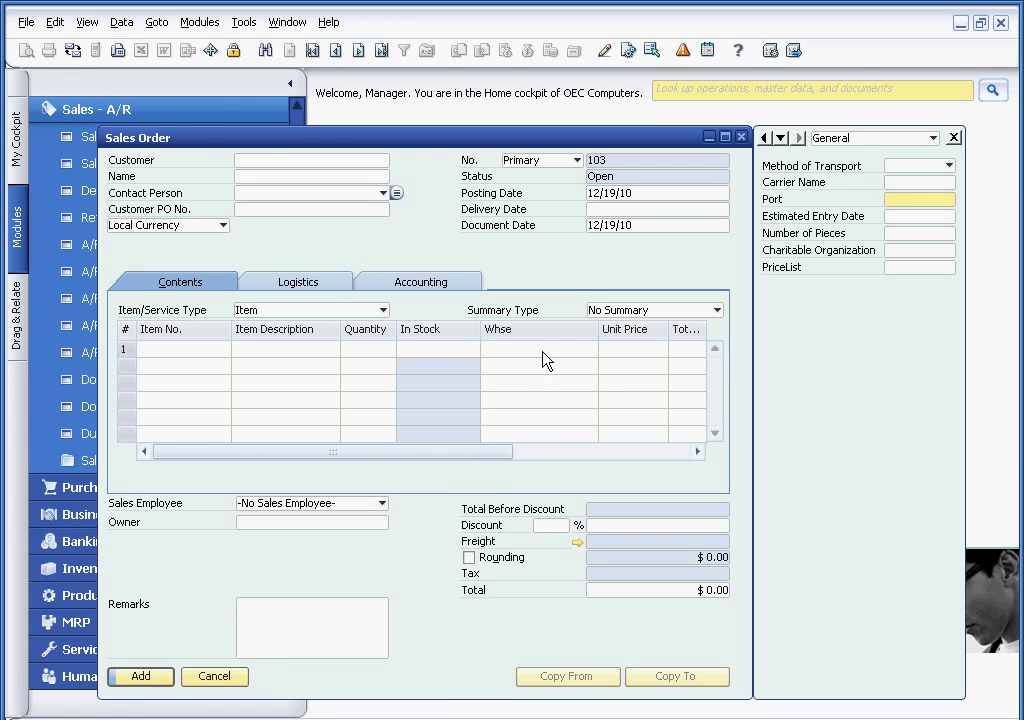
{"action": "left_click_drag", "start_coordinate": [502, 460], "coordinate": [702, 457]}
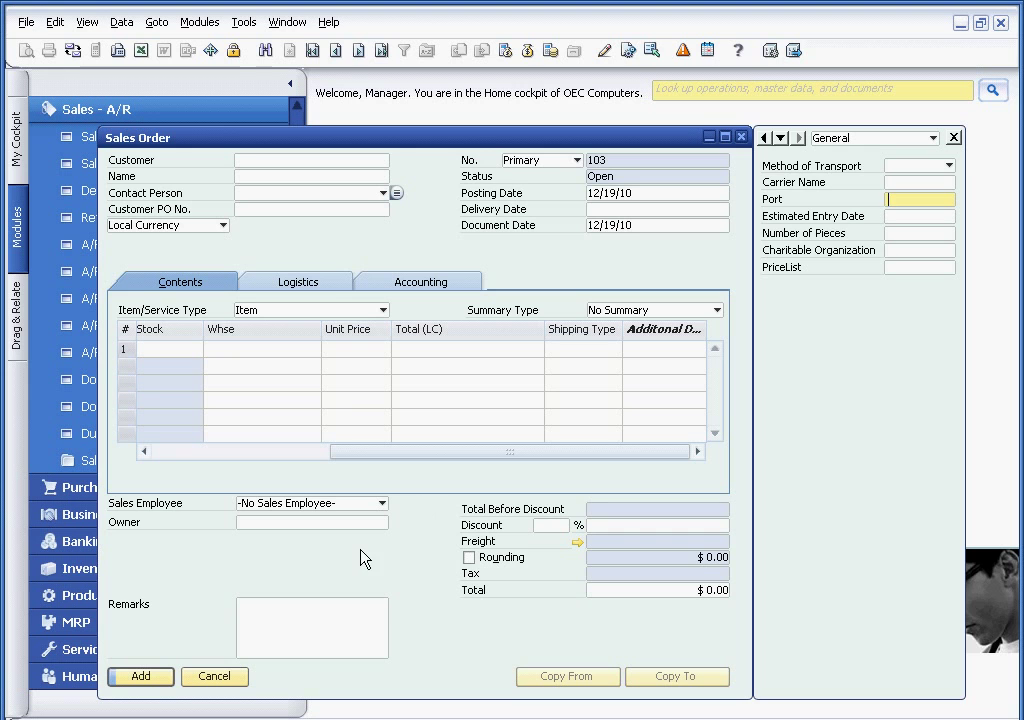
{"action": "left_click", "coordinate": [226, 678]}
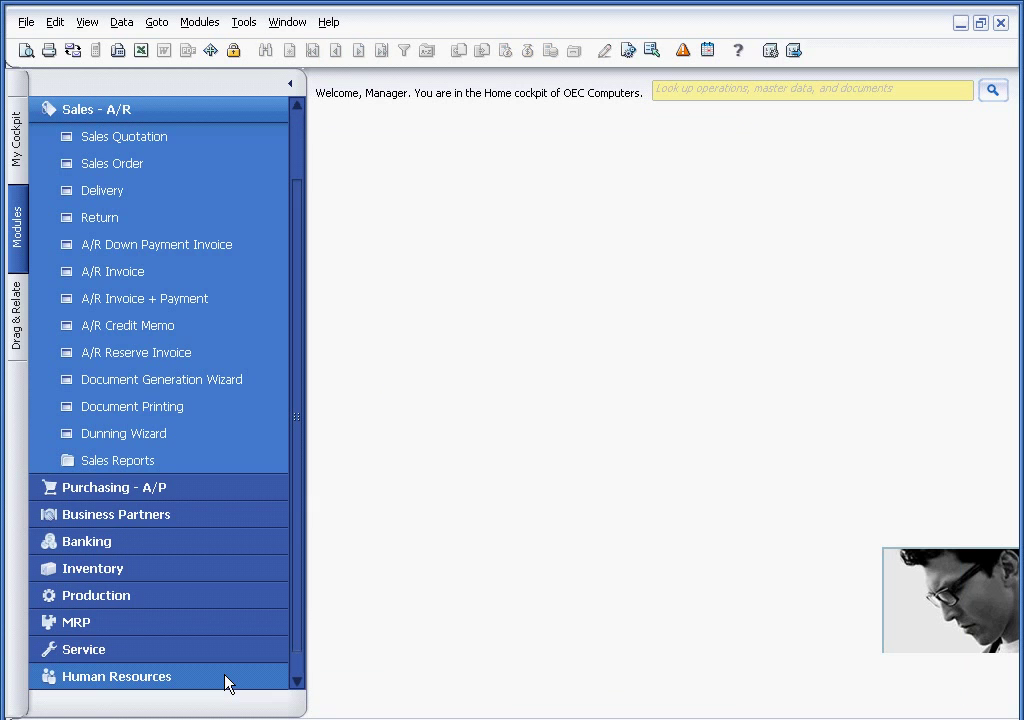
Collapse the Sales - A/R module and open User-Defined Fields - Management
{"action": "left_click", "coordinate": [248, 112]}
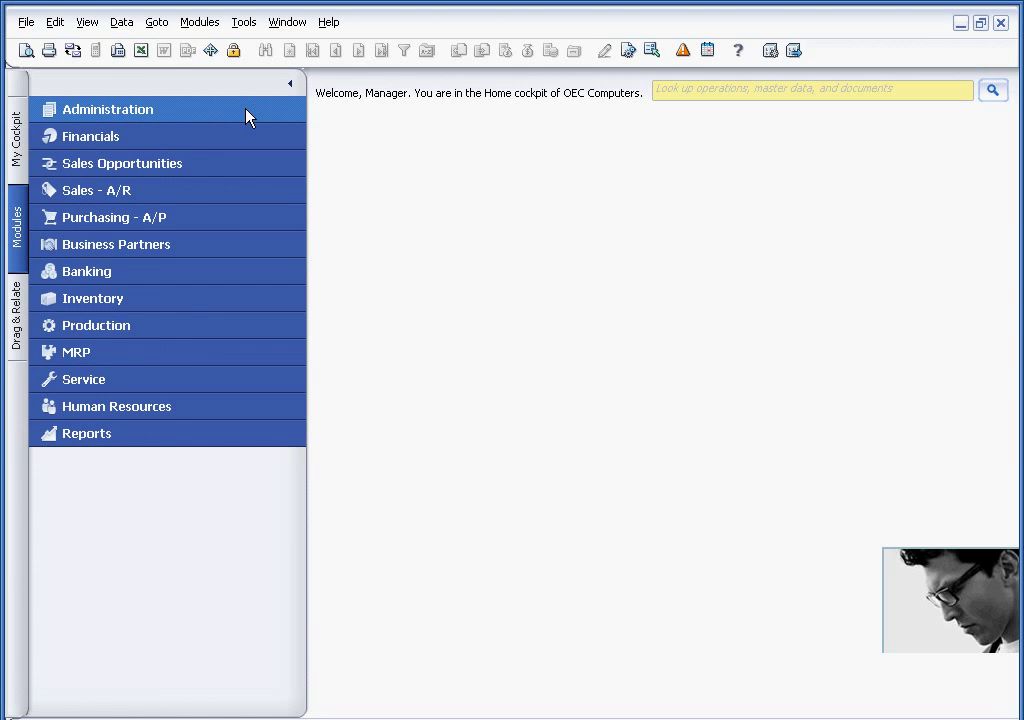
{"action": "left_click", "coordinate": [248, 112]}
{"action": "left_click", "coordinate": [245, 24]}
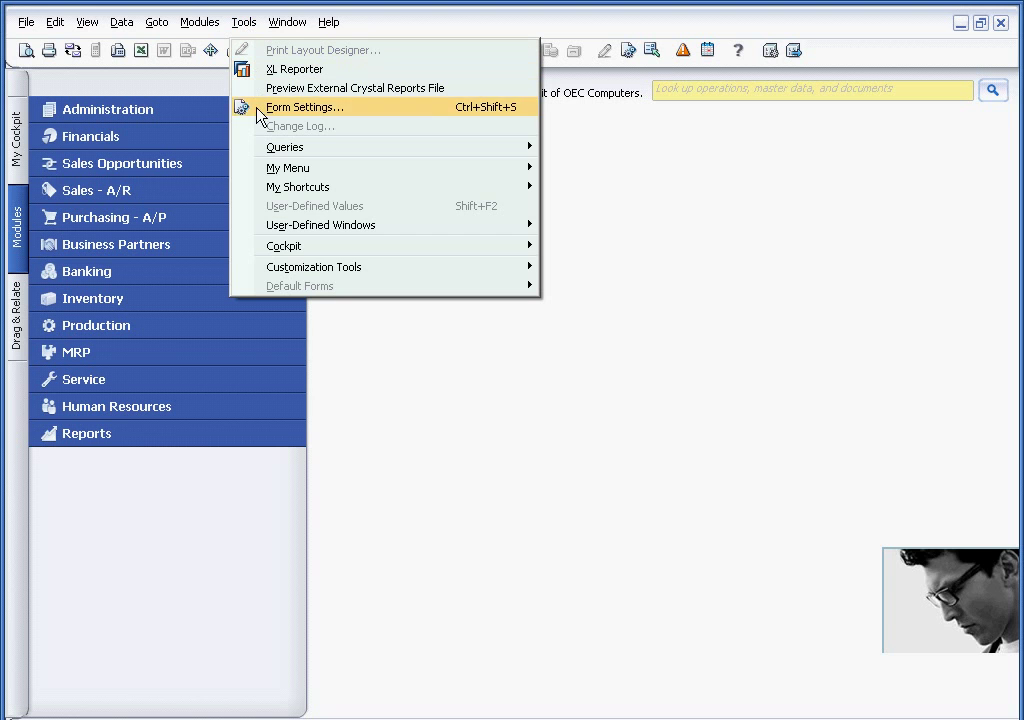
{"action": "mouse_move", "coordinate": [402, 269]}
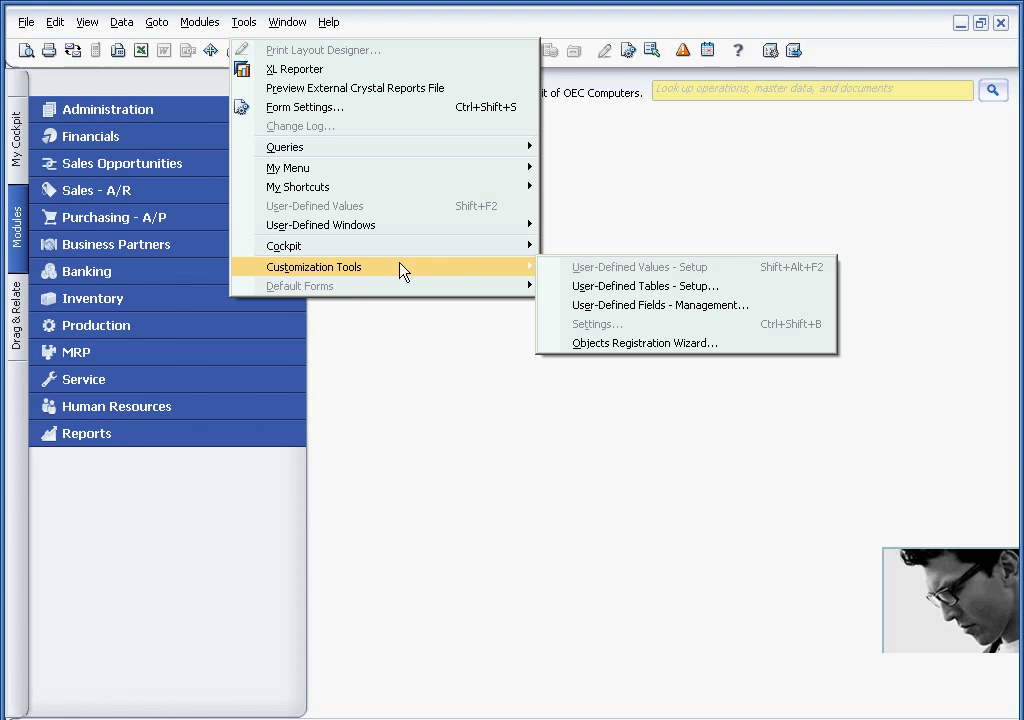
{"action": "left_click", "coordinate": [637, 308]}
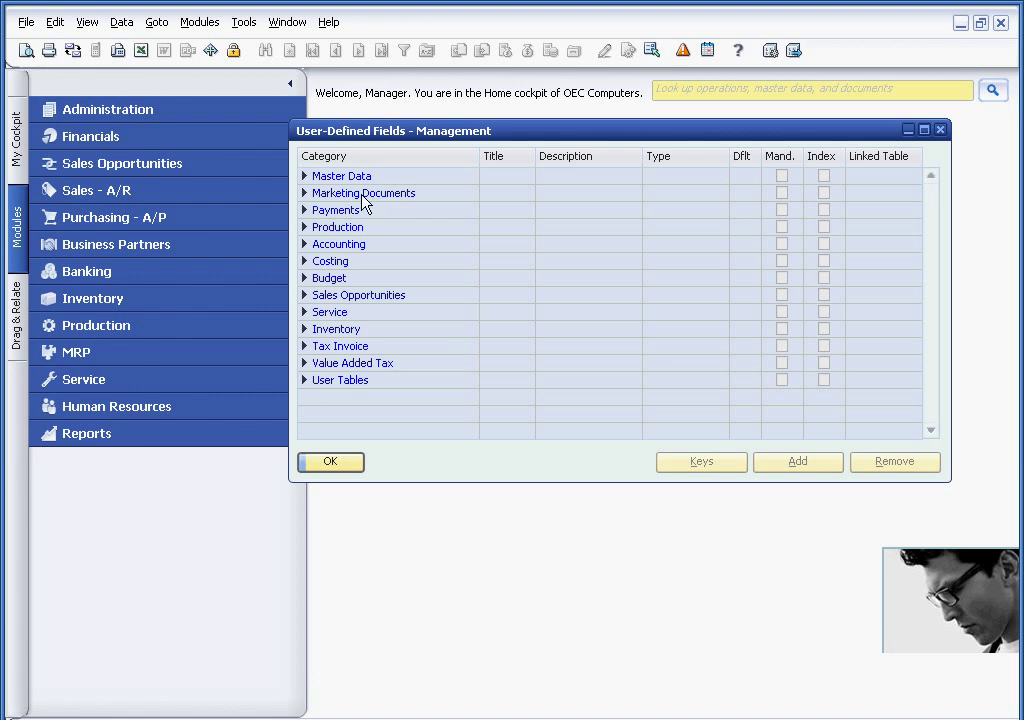
Select the Business Partner object within the Master Data category's Business Partner group and review its existing user-defined fields
{"action": "left_click", "coordinate": [304, 177]}
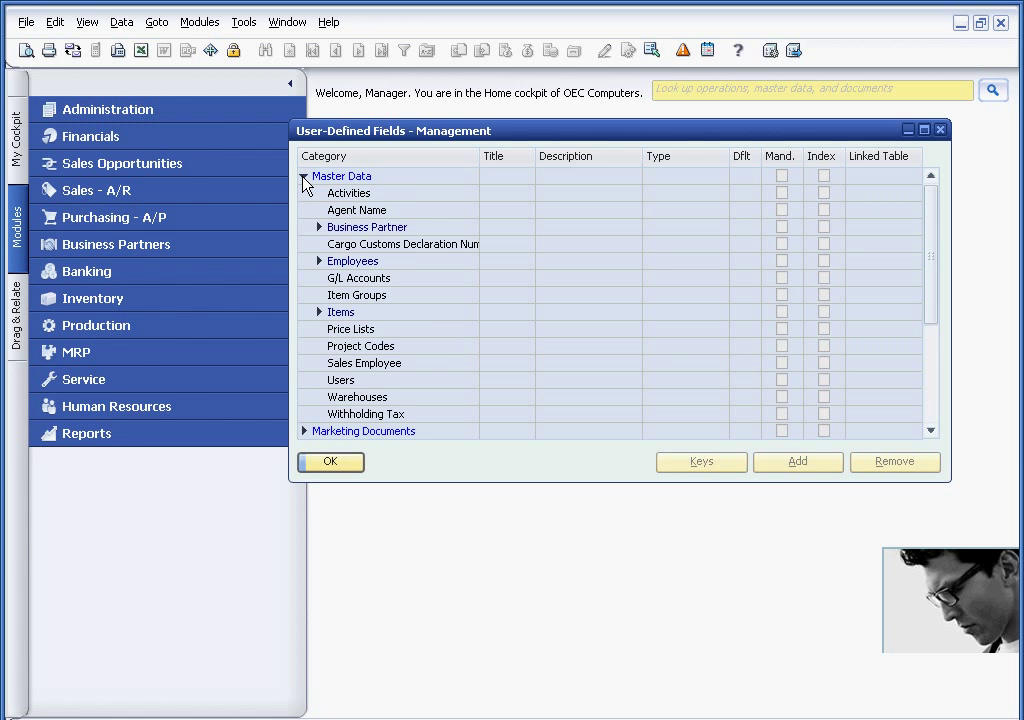
{"action": "left_click", "coordinate": [319, 227]}
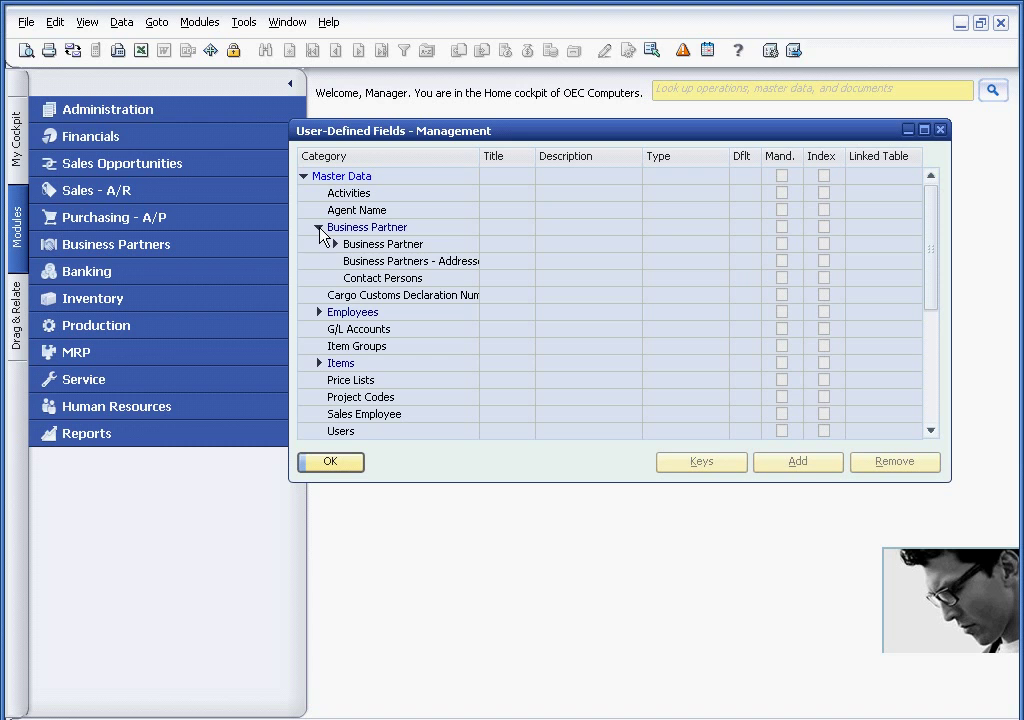
{"action": "left_click", "coordinate": [336, 245]}
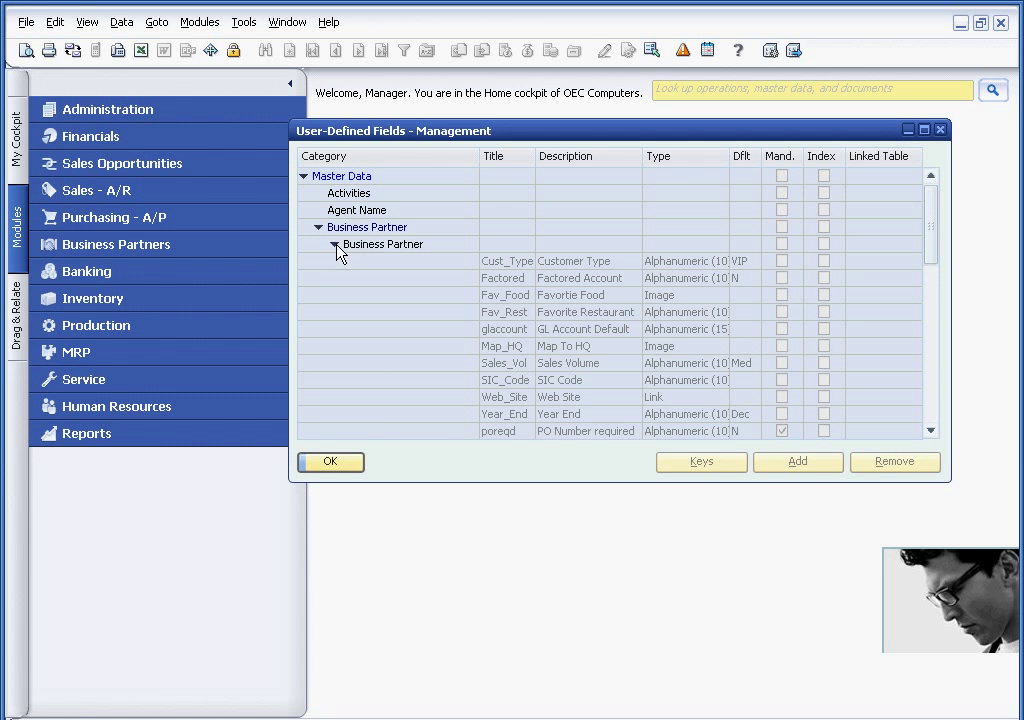
{"action": "left_click", "coordinate": [430, 250]}
{"action": "left_click_drag", "start_coordinate": [933, 251], "coordinate": [933, 275]}
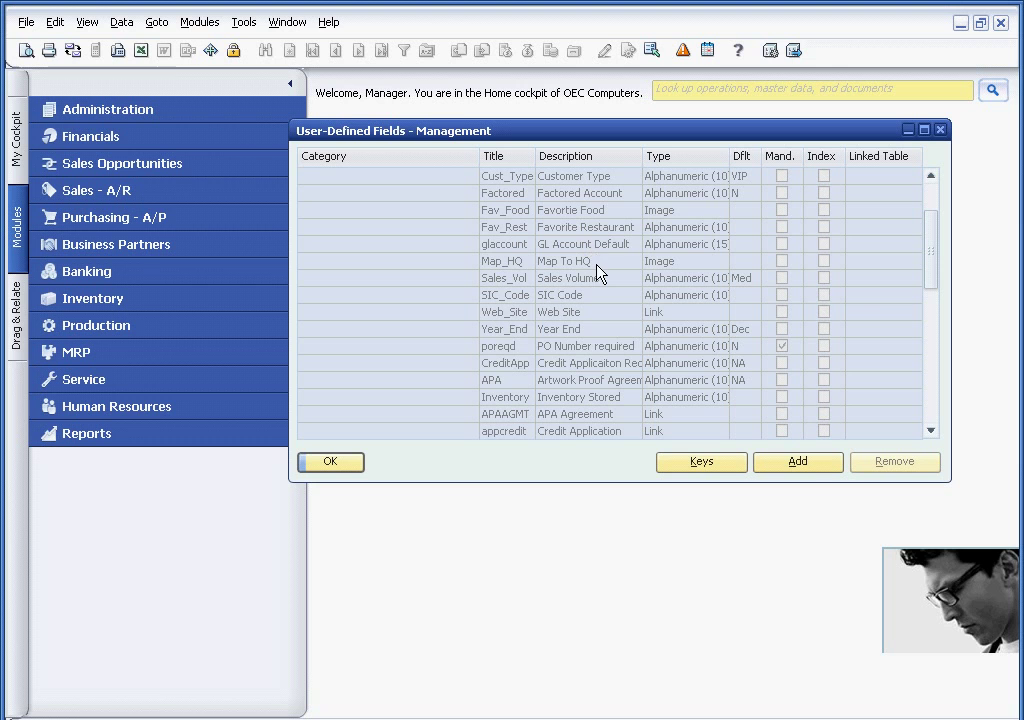
{"action": "left_click_drag", "start_coordinate": [935, 262], "coordinate": [931, 293]}
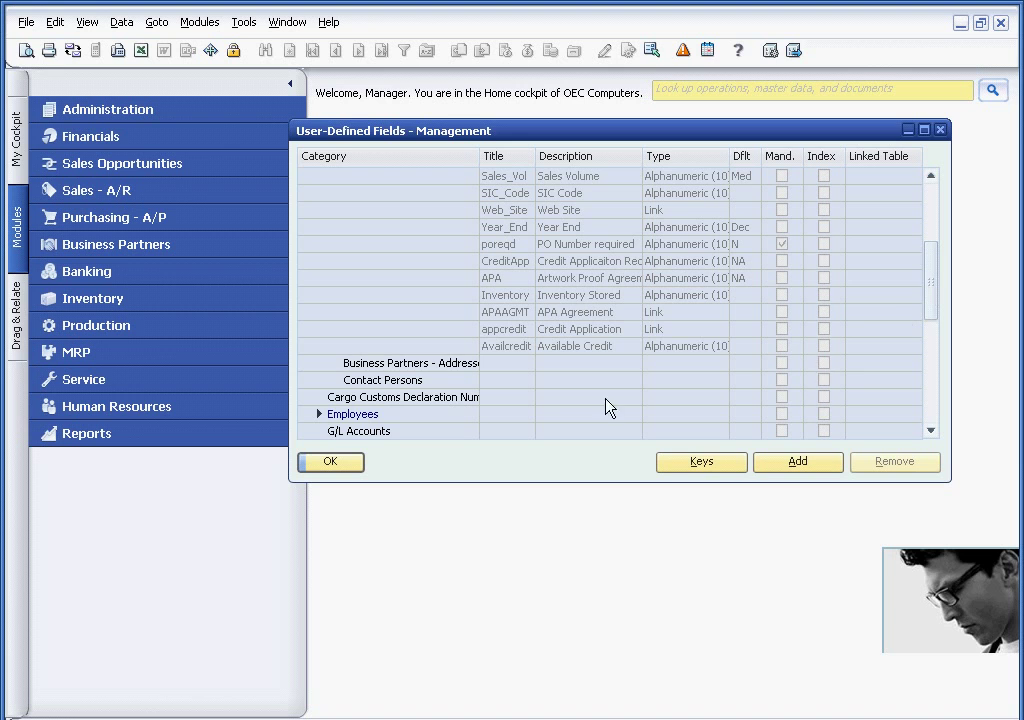
Start a new user-defined field for Business Partner with the title FavTeam and the description Favorite Team
{"action": "left_click", "coordinate": [797, 466]}
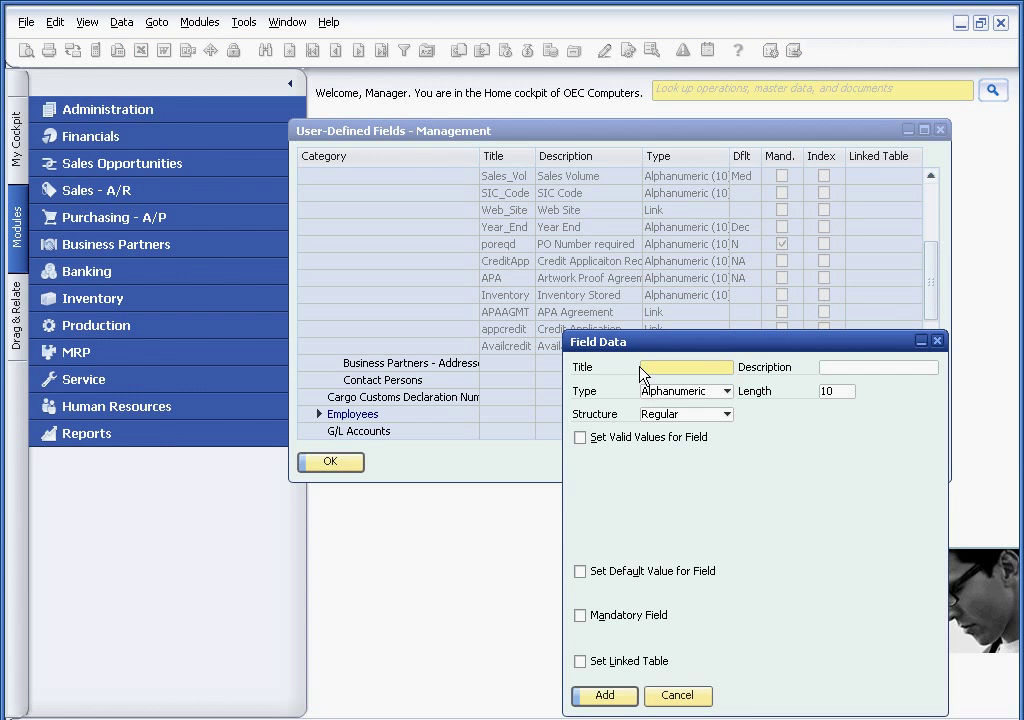
{"action": "type", "text": "FavTeam"}
{"action": "left_click", "coordinate": [840, 367]}
{"action": "type", "text": "Fav"}
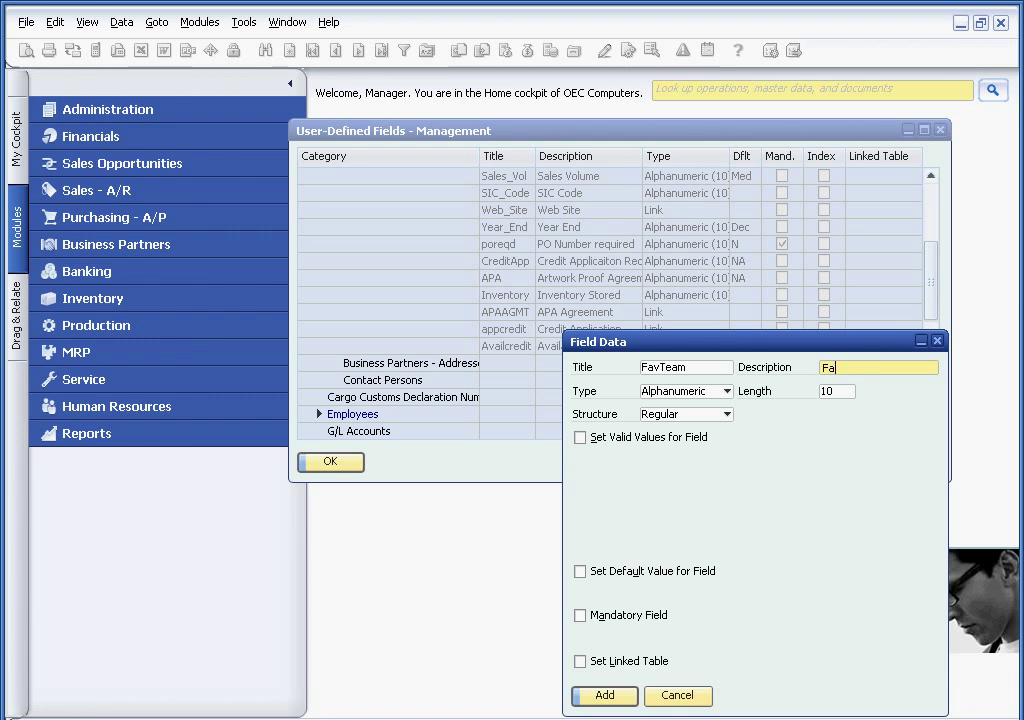
{"action": "type", "text": "orite Ba"}
{"action": "key", "text": "BackSpace"}
{"action": "key", "text": "BackSpace"}
{"action": "type", "text": "Team"}
Set the FavTeam field's length to 20, keeping the Alphanumeric type and Regular structure
{"action": "left_click", "coordinate": [728, 392]}
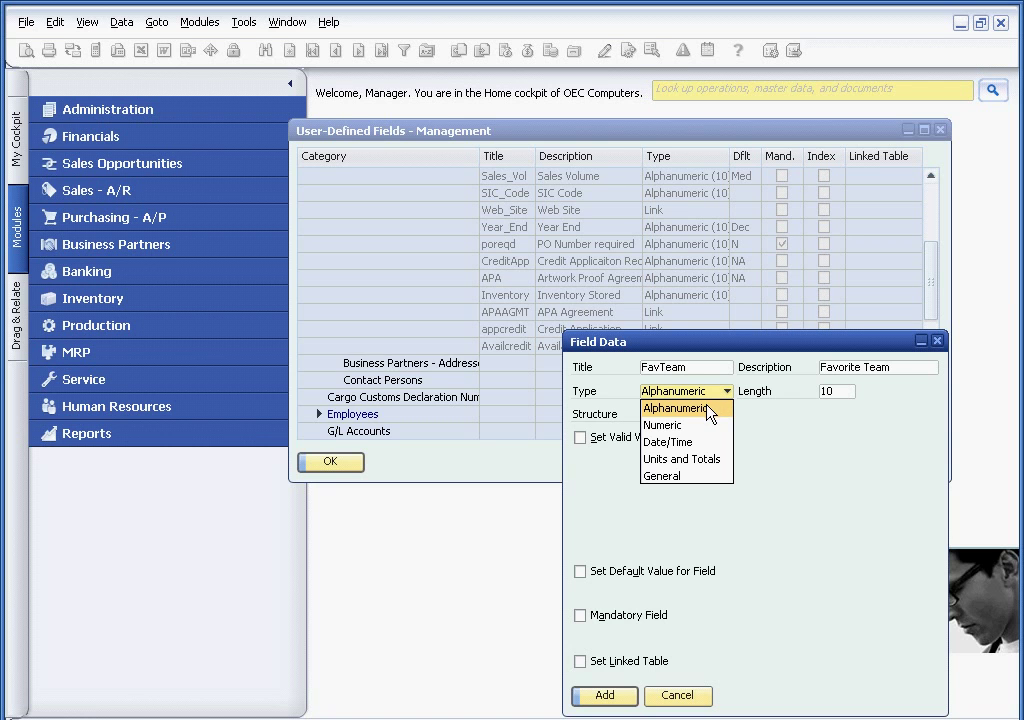
{"action": "left_click", "coordinate": [703, 414]}
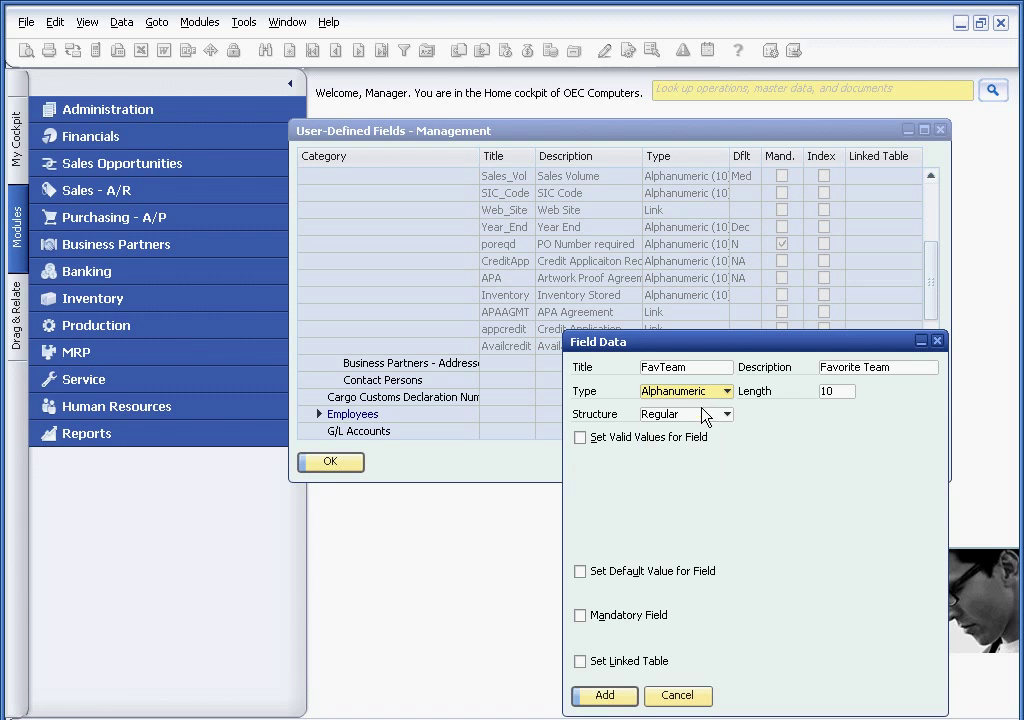
{"action": "left_click", "coordinate": [834, 392]}
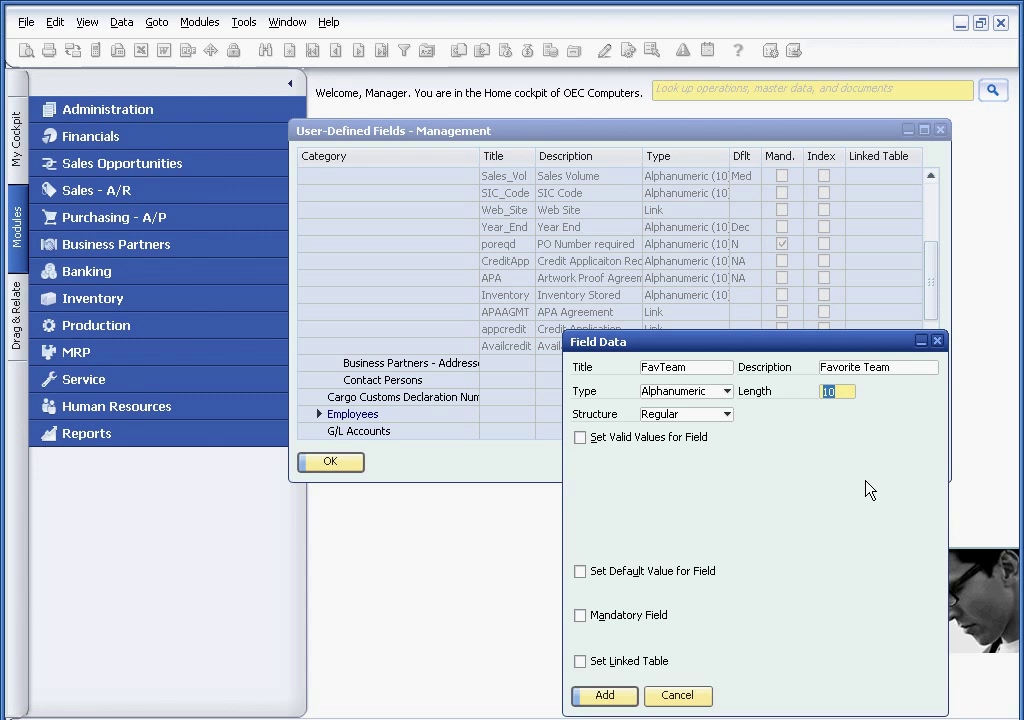
{"action": "type", "text": "20"}
{"action": "key", "text": "Tab"}
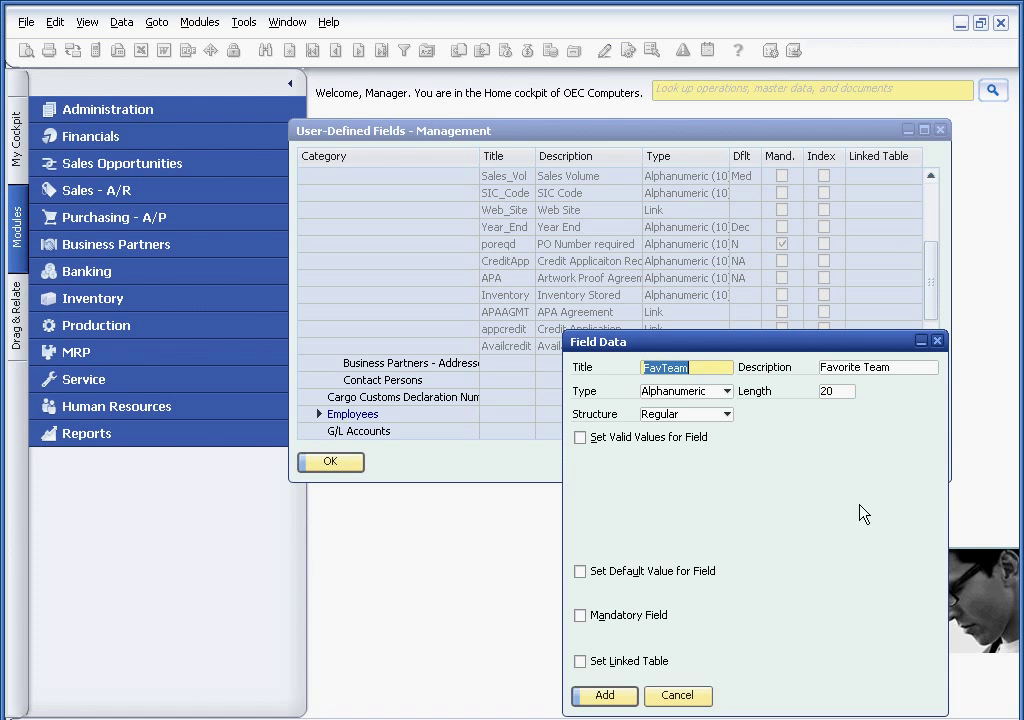
{"action": "left_click", "coordinate": [728, 415]}
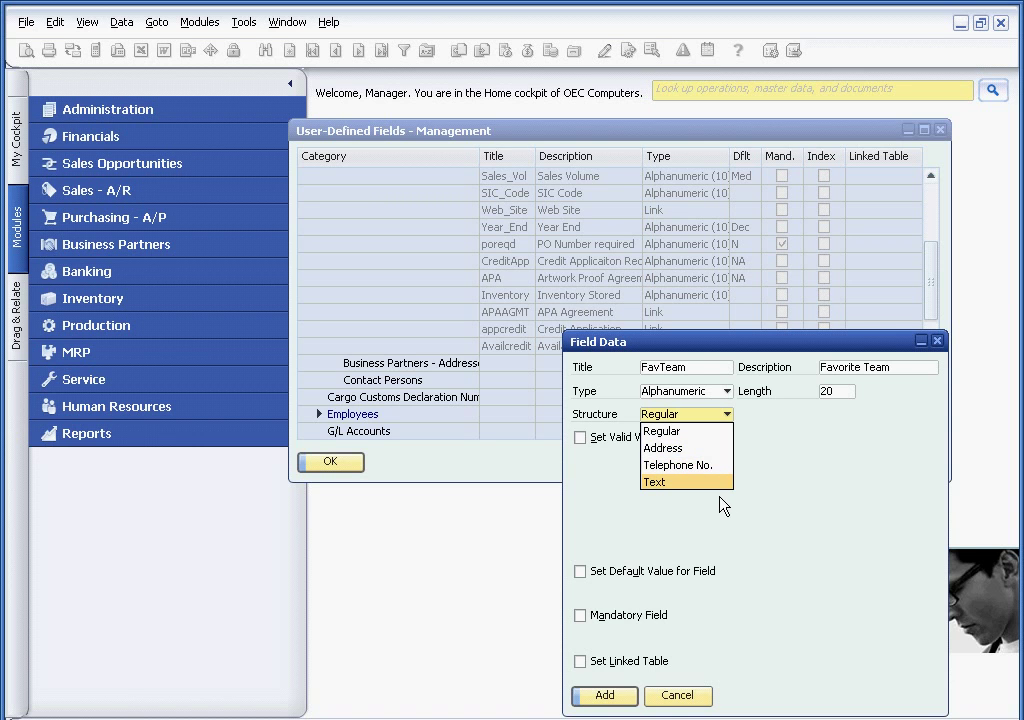
{"action": "left_click", "coordinate": [773, 441]}
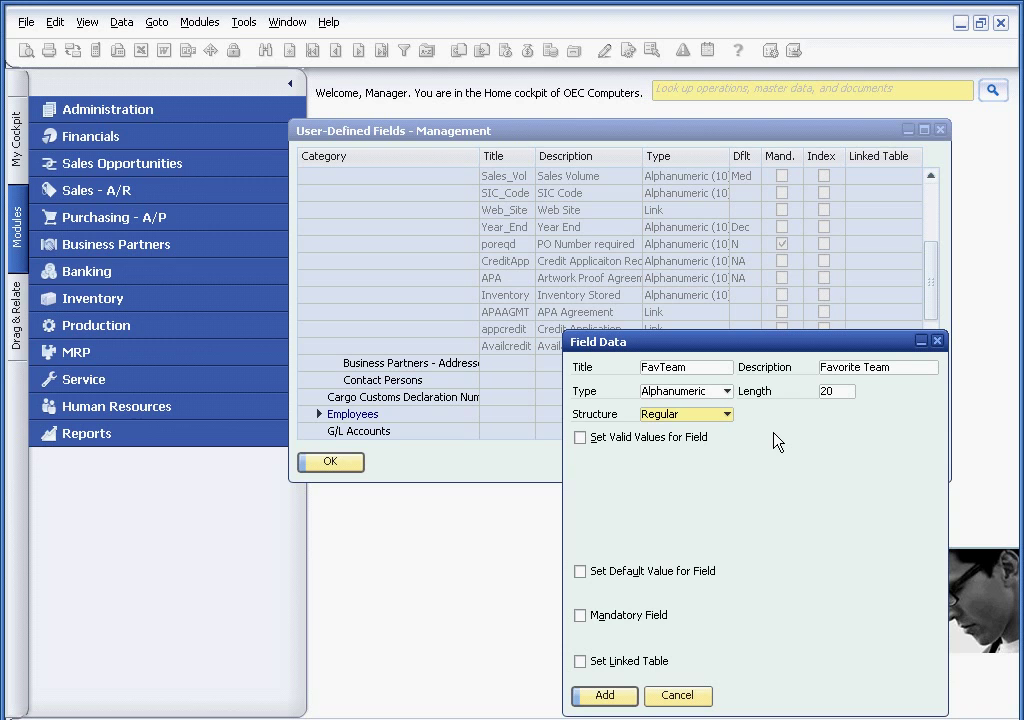
Enable valid values for the FavTeam field and add value P with the description Patriots
{"action": "left_click", "coordinate": [590, 440]}
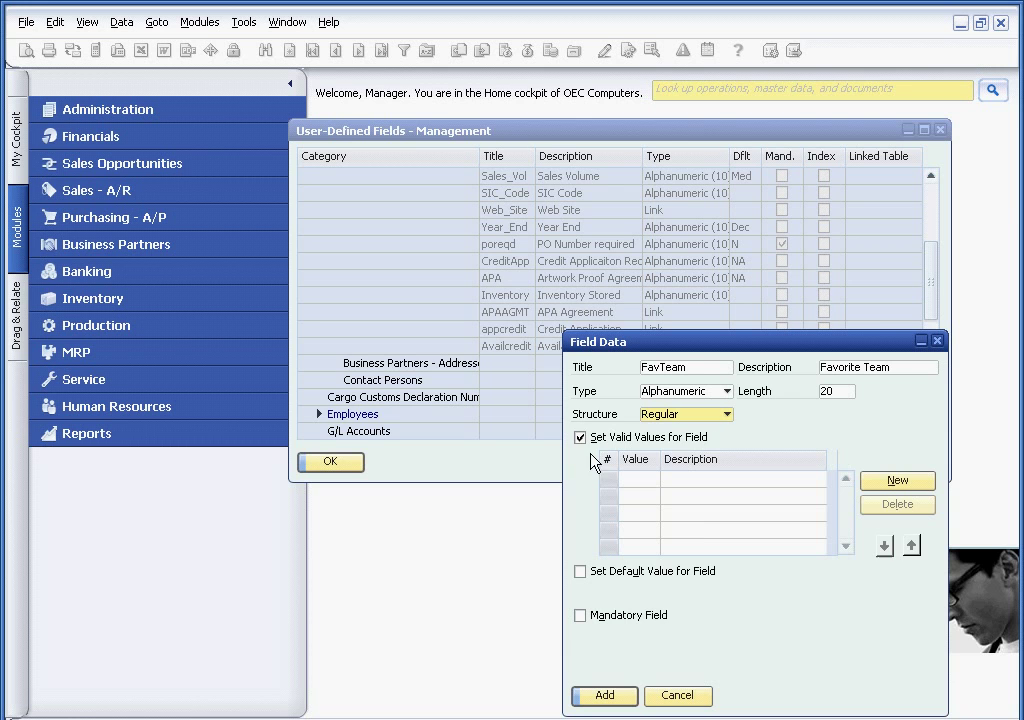
{"action": "left_click", "coordinate": [897, 482]}
{"action": "type", "text": "P"}
{"action": "left_click", "coordinate": [712, 485]}
{"action": "type", "text": "Patriots"}
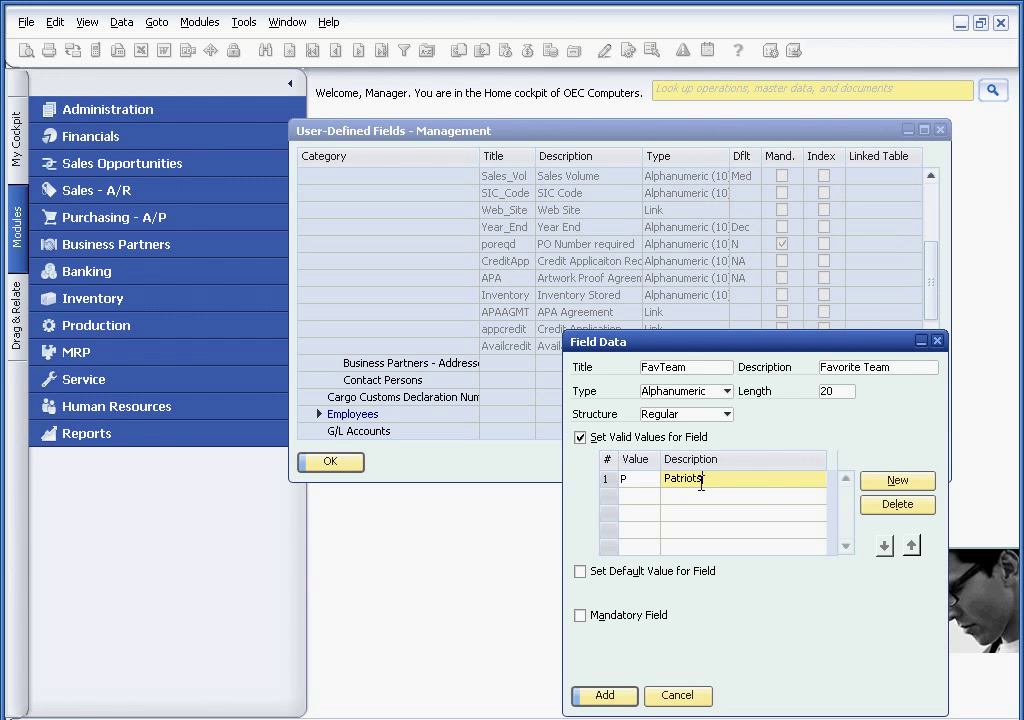
Add two more valid values to the FavTeam field: J for Jets and B for Bills
{"action": "left_click", "coordinate": [871, 482]}
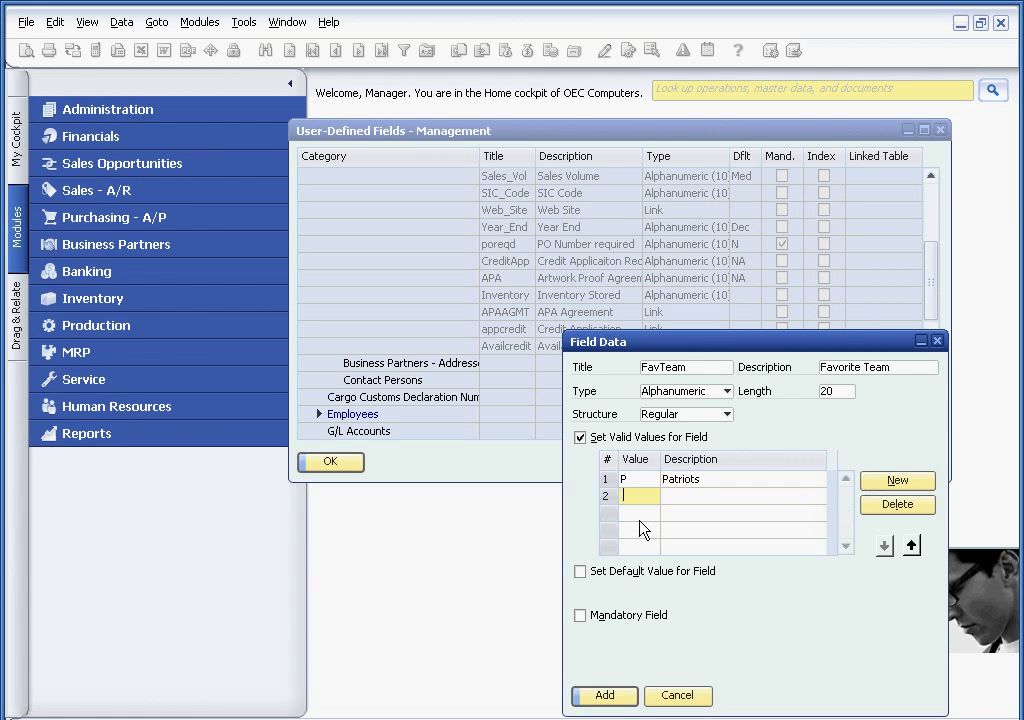
{"action": "type", "text": "J"}
{"action": "left_click", "coordinate": [688, 494]}
{"action": "type", "text": "Jets"}
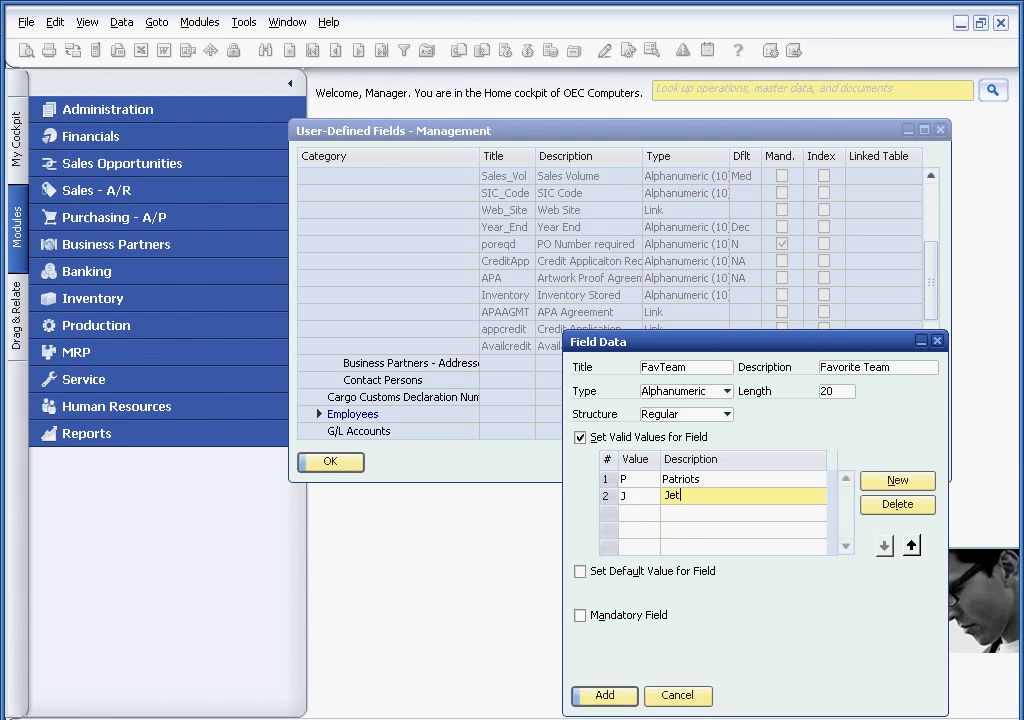
{"action": "left_click", "coordinate": [886, 488]}
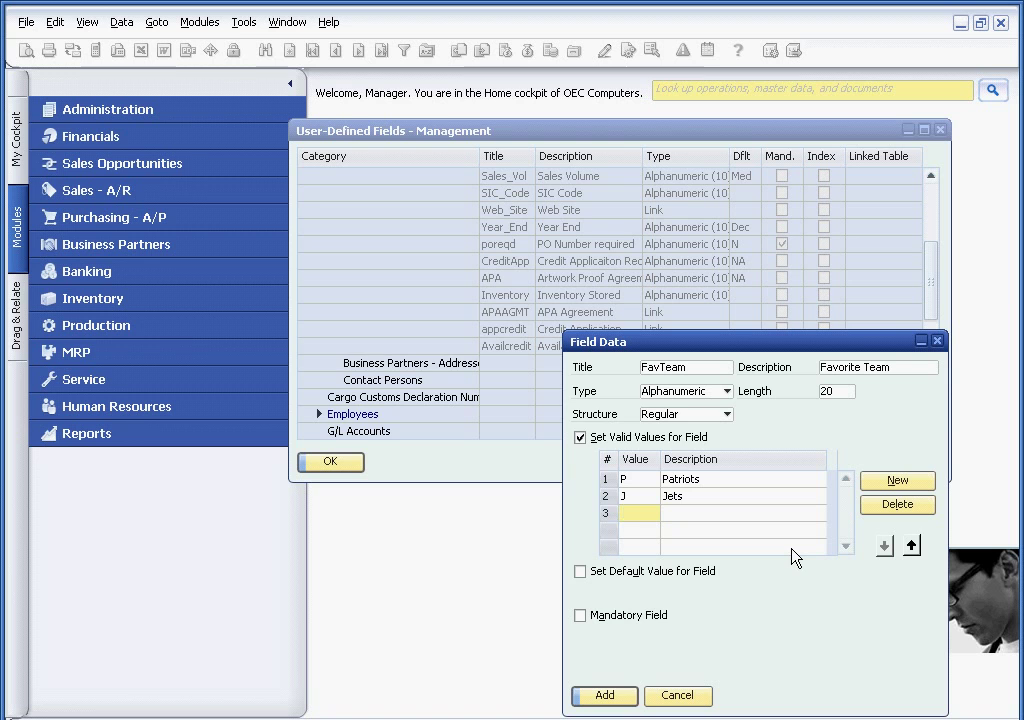
{"action": "type", "text": "B"}
{"action": "left_click", "coordinate": [674, 512]}
{"action": "type", "text": "Bills"}
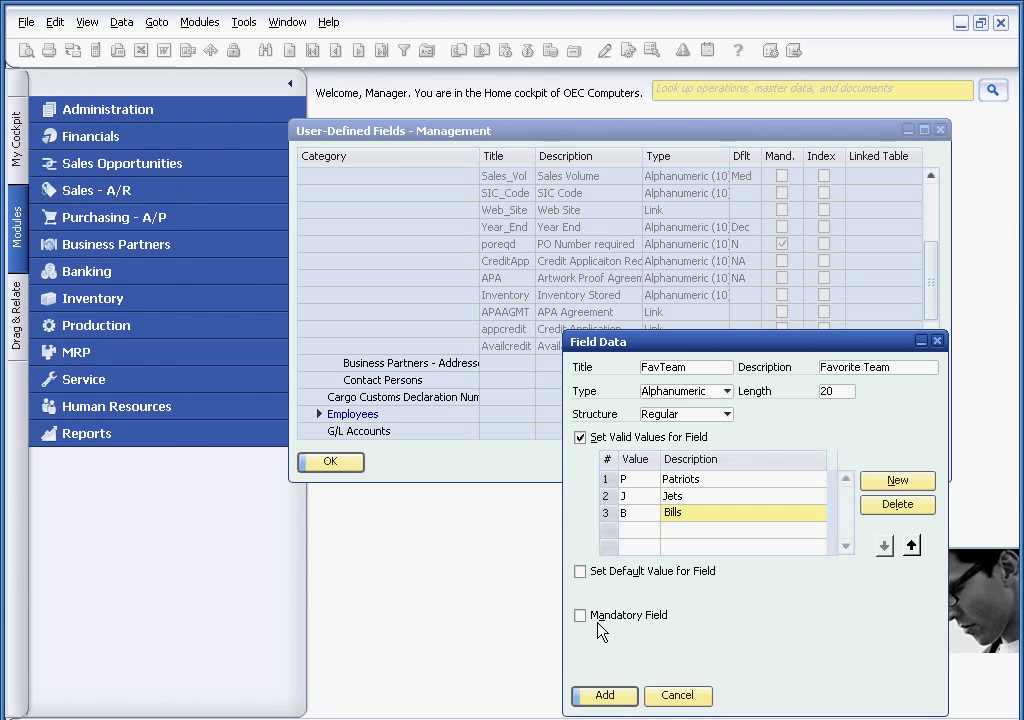
Add the FavTeam field to the database, accepting the structure change, and close User-Defined Fields - Management
{"action": "left_click", "coordinate": [606, 697]}
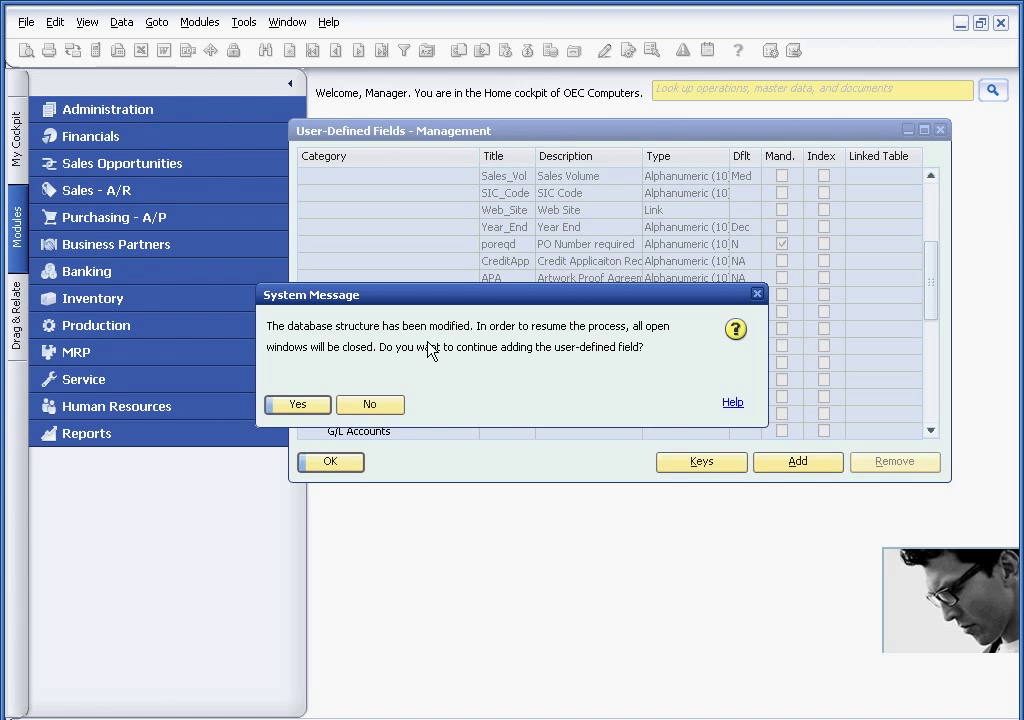
{"action": "left_click", "coordinate": [303, 407]}
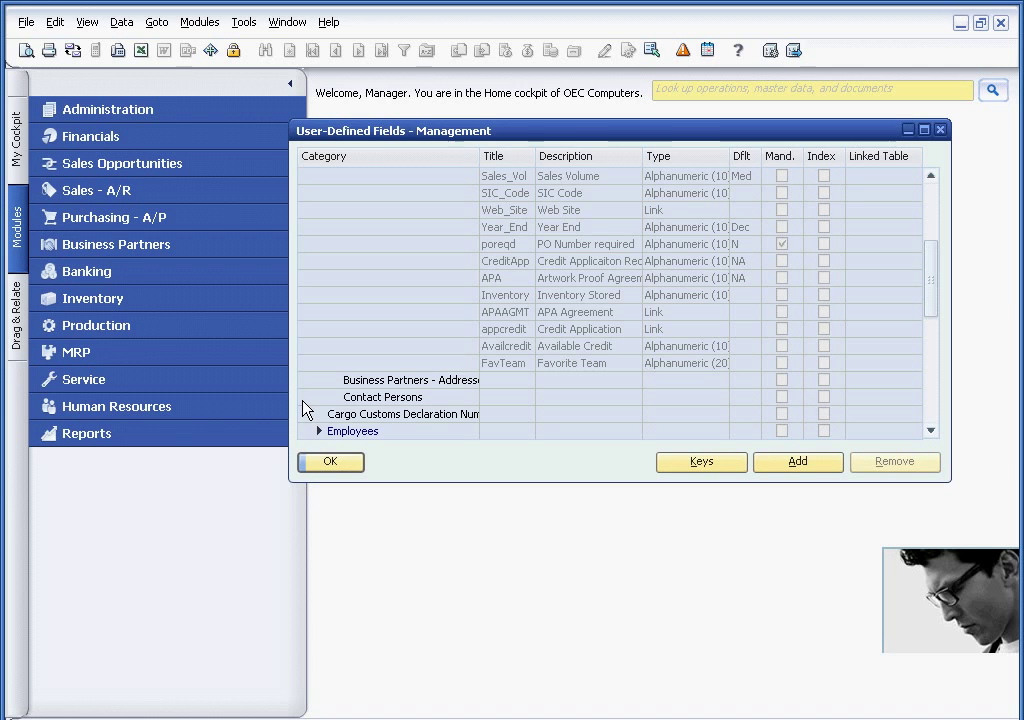
{"action": "left_click", "coordinate": [330, 463]}
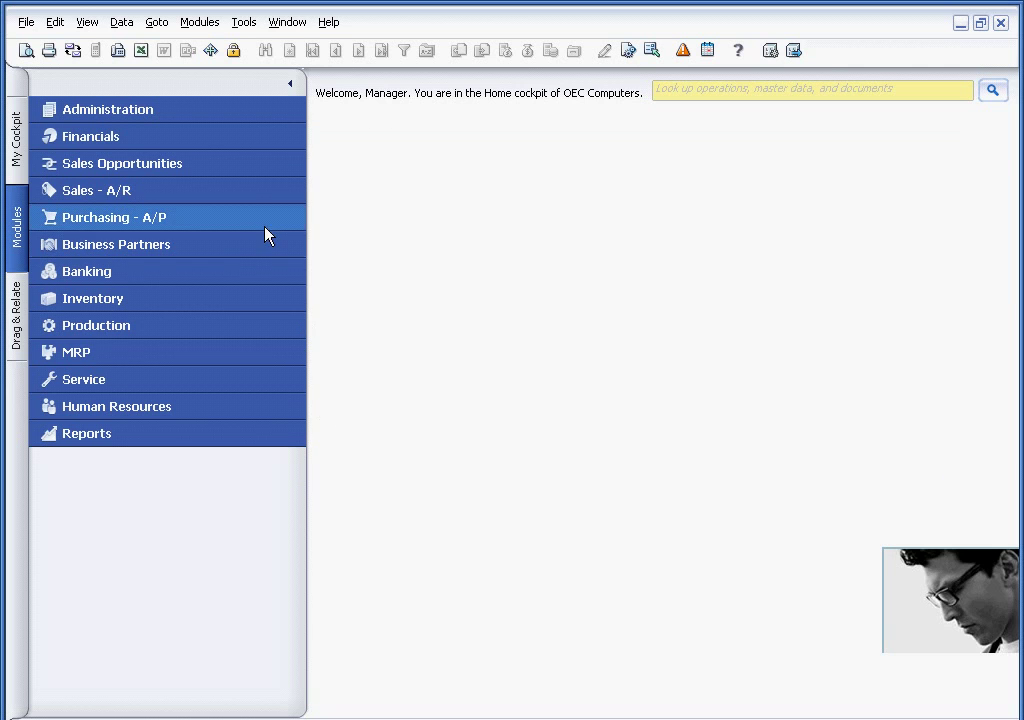
Open Business Partner Master Data and find the business partner whose name starts with "ear"
{"action": "left_click", "coordinate": [240, 247]}
{"action": "left_click", "coordinate": [231, 274]}
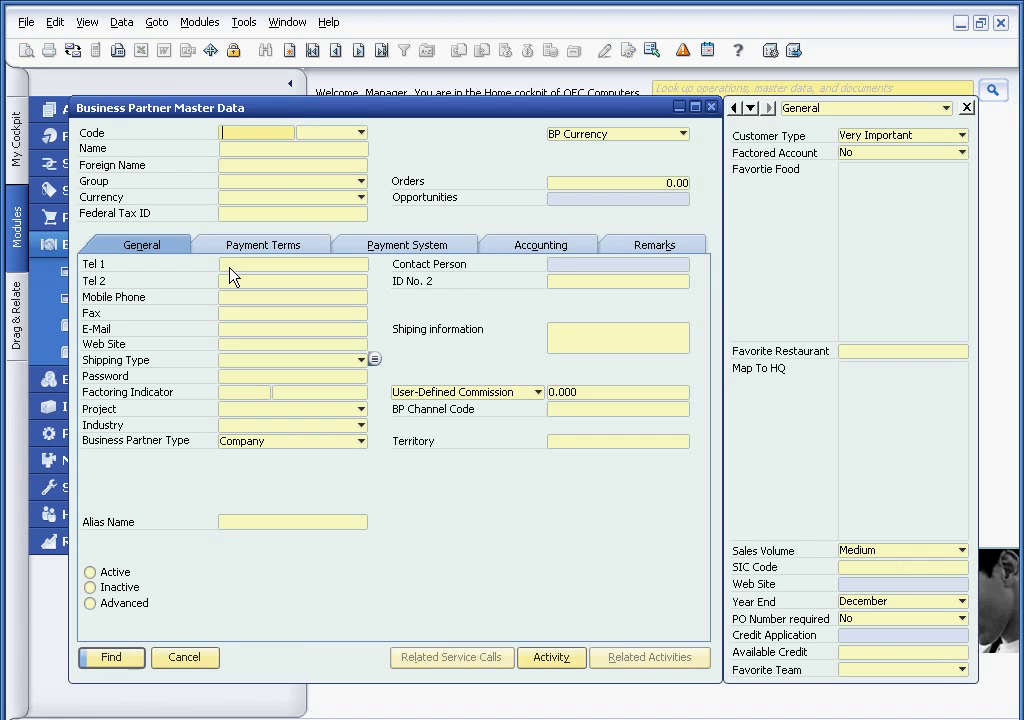
{"action": "left_click", "coordinate": [249, 151]}
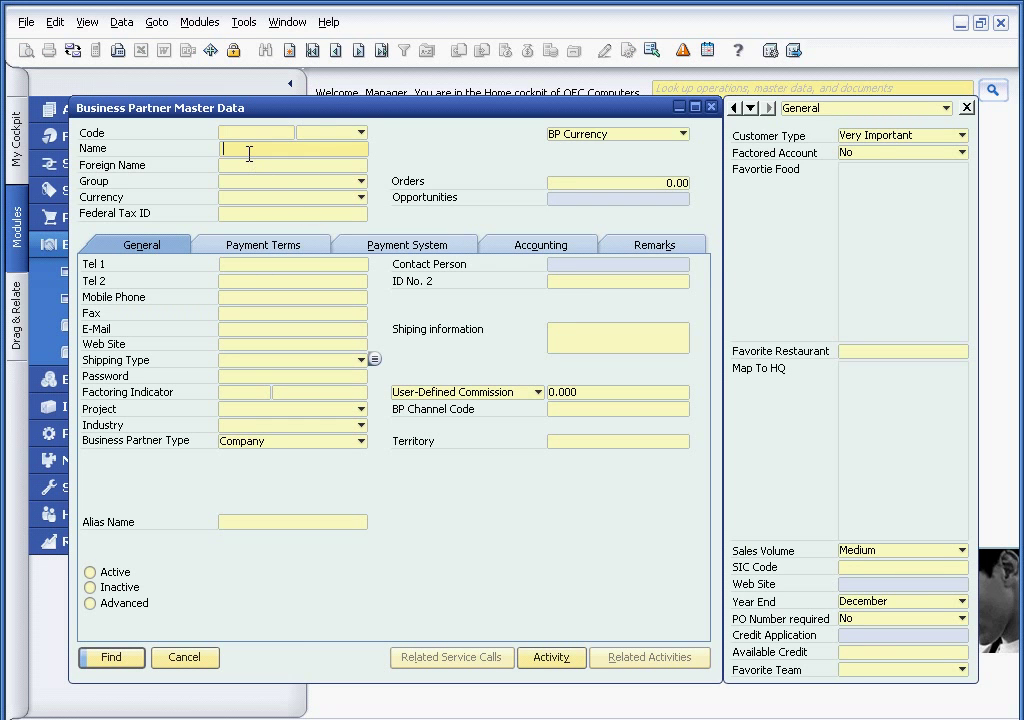
{"action": "type", "text": "ear"}
{"action": "left_click", "coordinate": [250, 160]}
{"action": "left_click", "coordinate": [128, 659]}
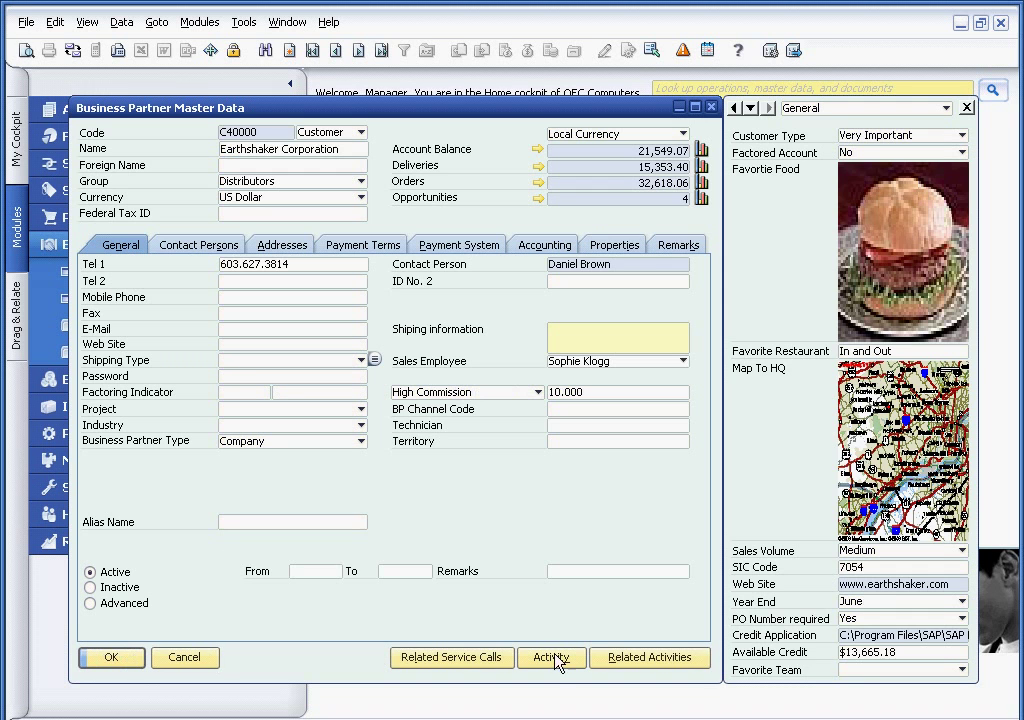
Set Earthshaker Corporation's Favorite Team to Patriots and update the record
{"action": "left_click", "coordinate": [960, 670]}
{"action": "left_click", "coordinate": [935, 621]}
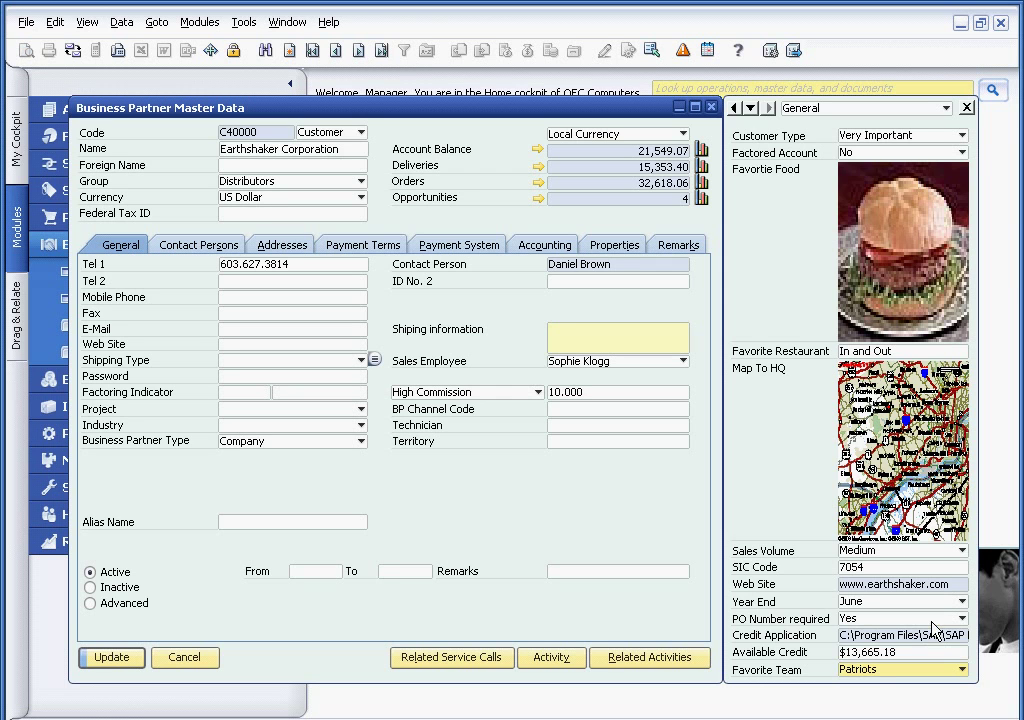
{"action": "left_click", "coordinate": [110, 657]}
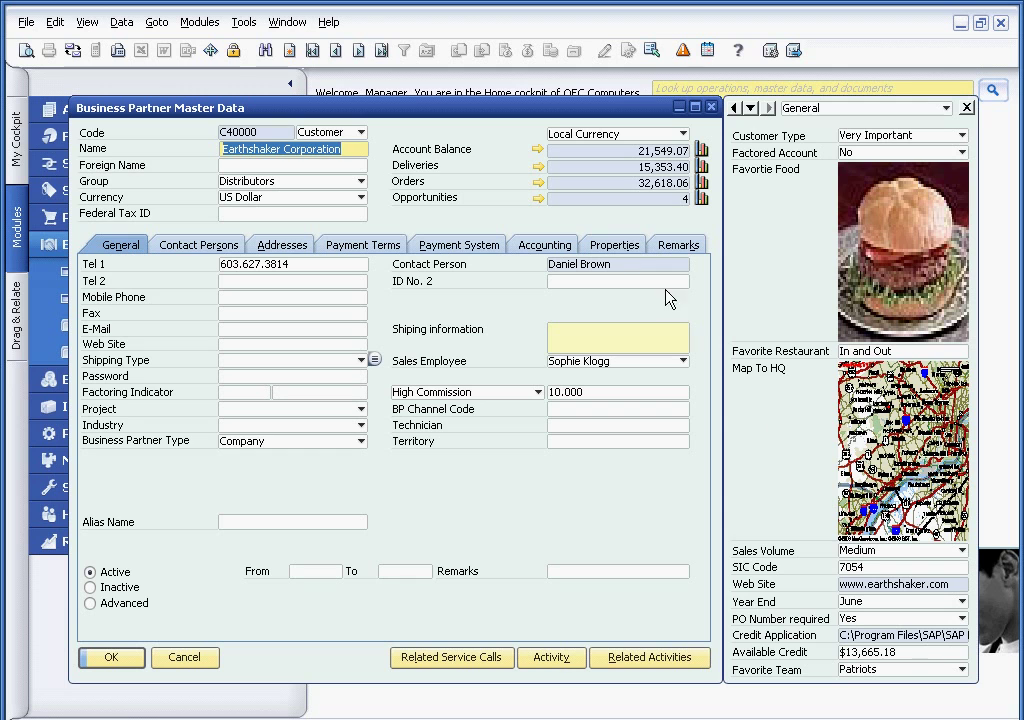
Open the user-defined field display settings for business partners, set the Favorite Team field's order to 5, and confirm
{"action": "left_click", "coordinate": [252, 23]}
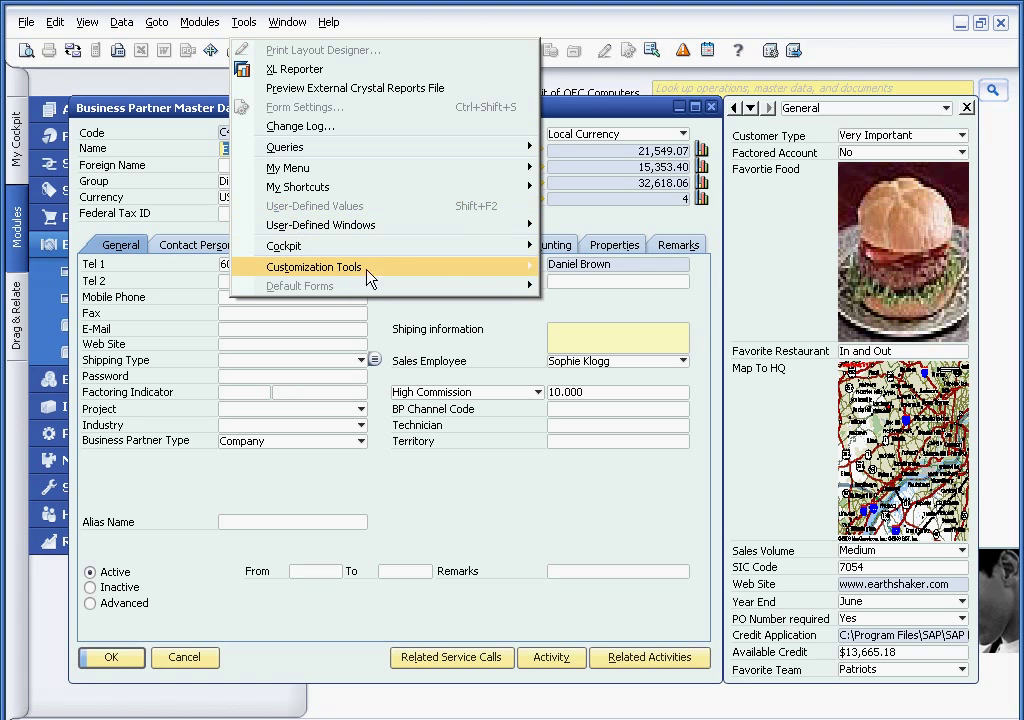
{"action": "mouse_move", "coordinate": [530, 277]}
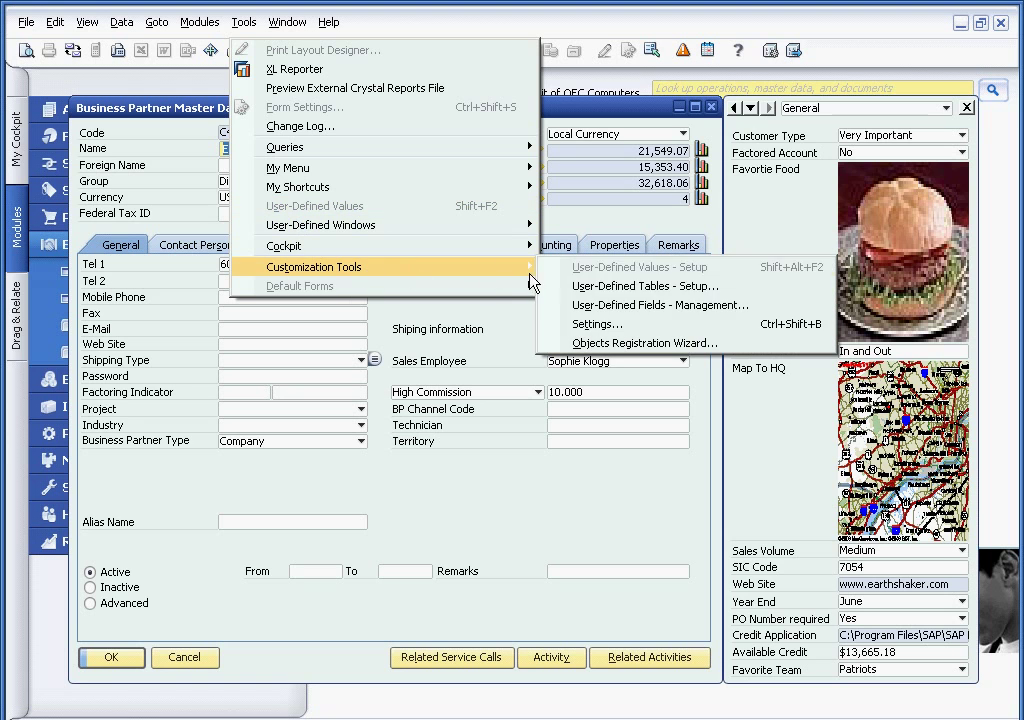
{"action": "left_click", "coordinate": [612, 328]}
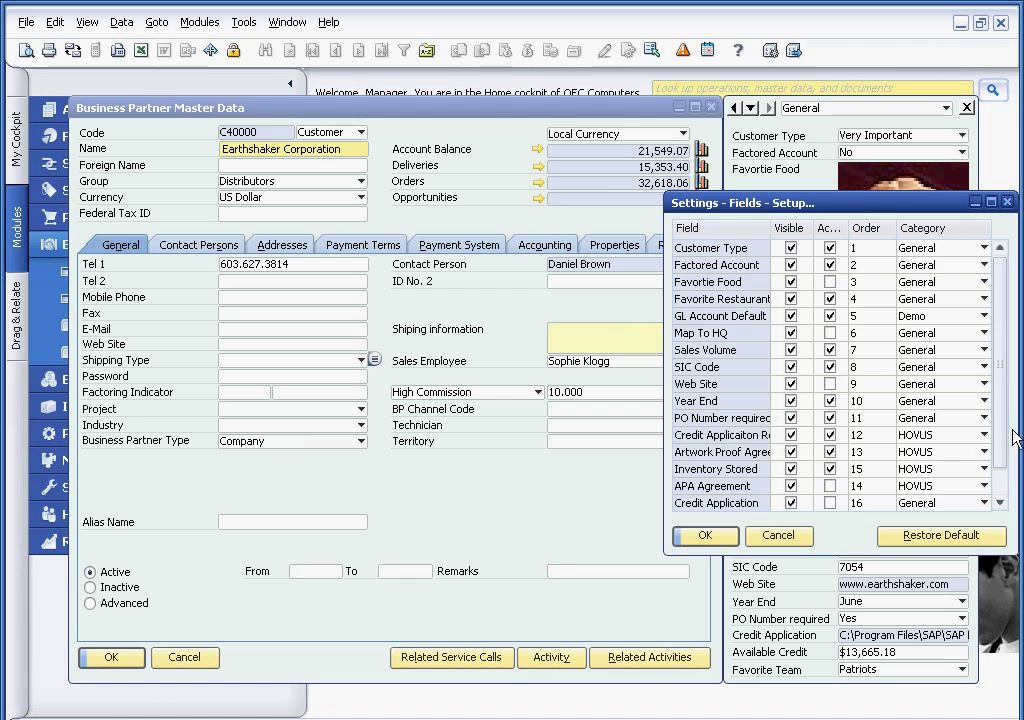
{"action": "scroll", "coordinate": [1007, 390], "scroll_direction": "down", "scroll_amount": 1}
{"action": "scroll", "coordinate": [1007, 390], "scroll_direction": "down", "scroll_amount": 1}
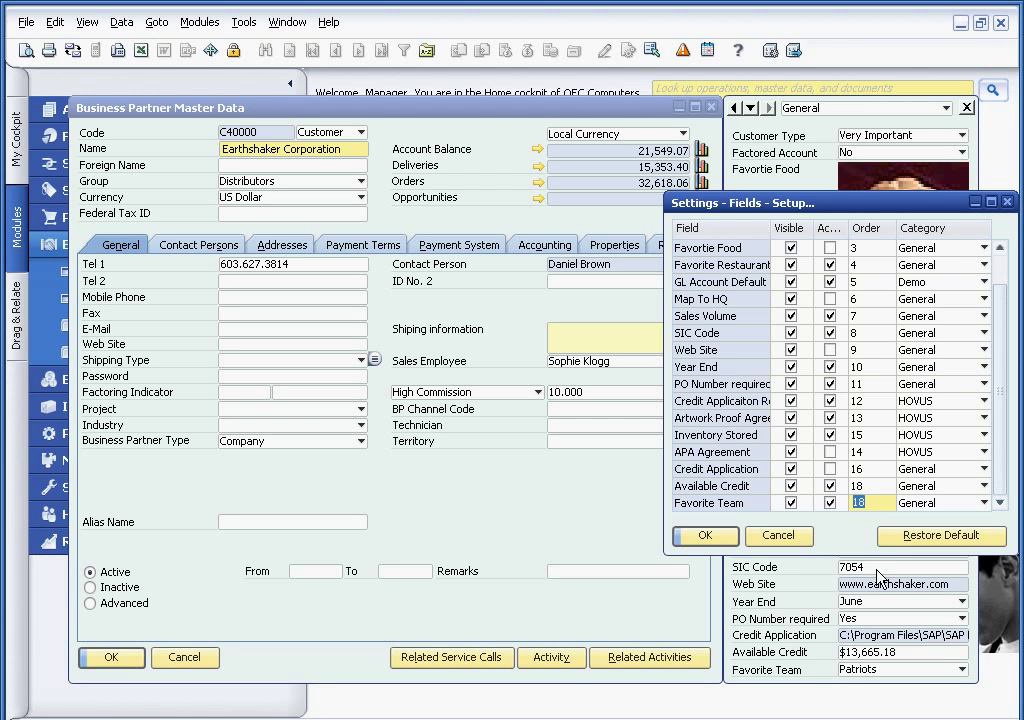
{"action": "type", "text": "5"}
{"action": "key", "text": "Tab"}
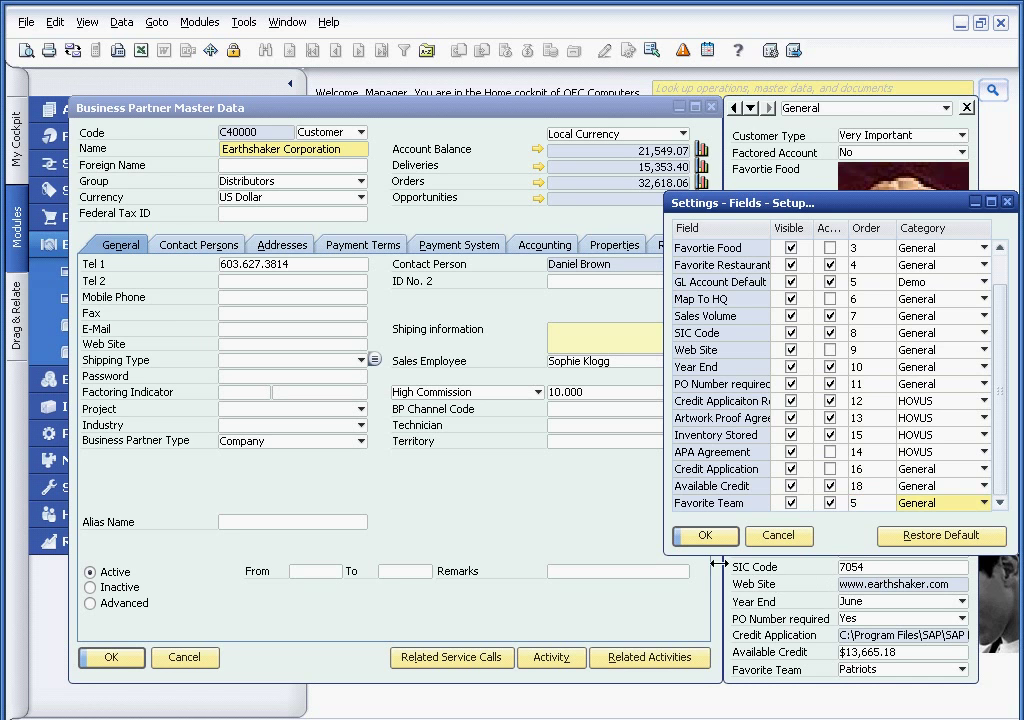
{"action": "left_click", "coordinate": [706, 536]}
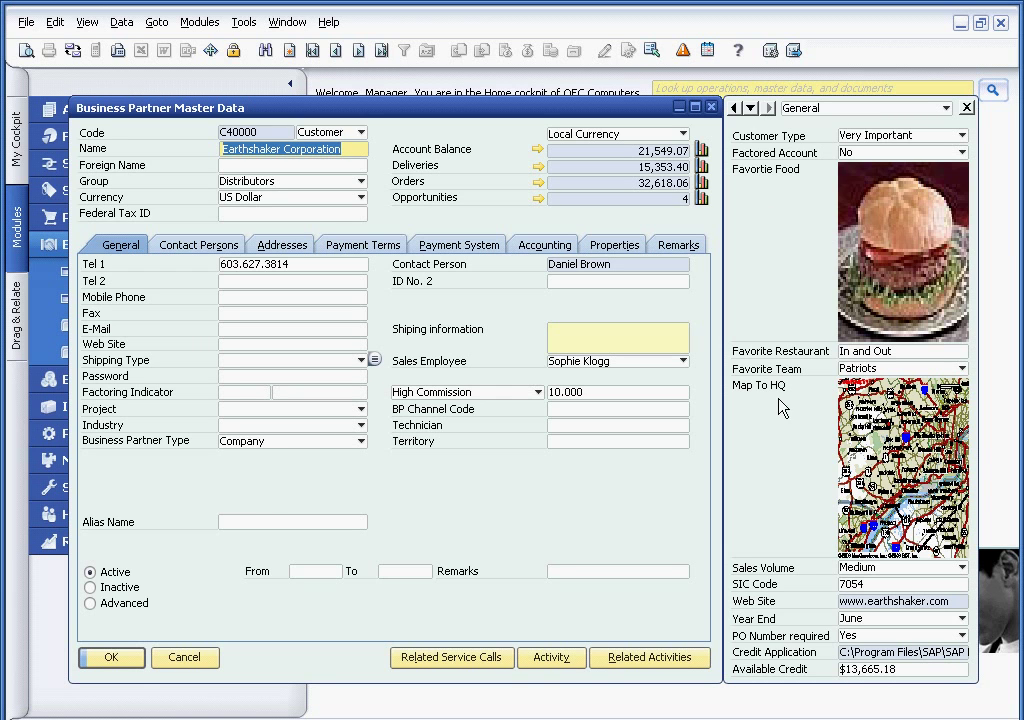
View the user-defined fields under Demo, HOVUS and All Categories, and close the business partner record and its module without updating
{"action": "left_click", "coordinate": [946, 109]}
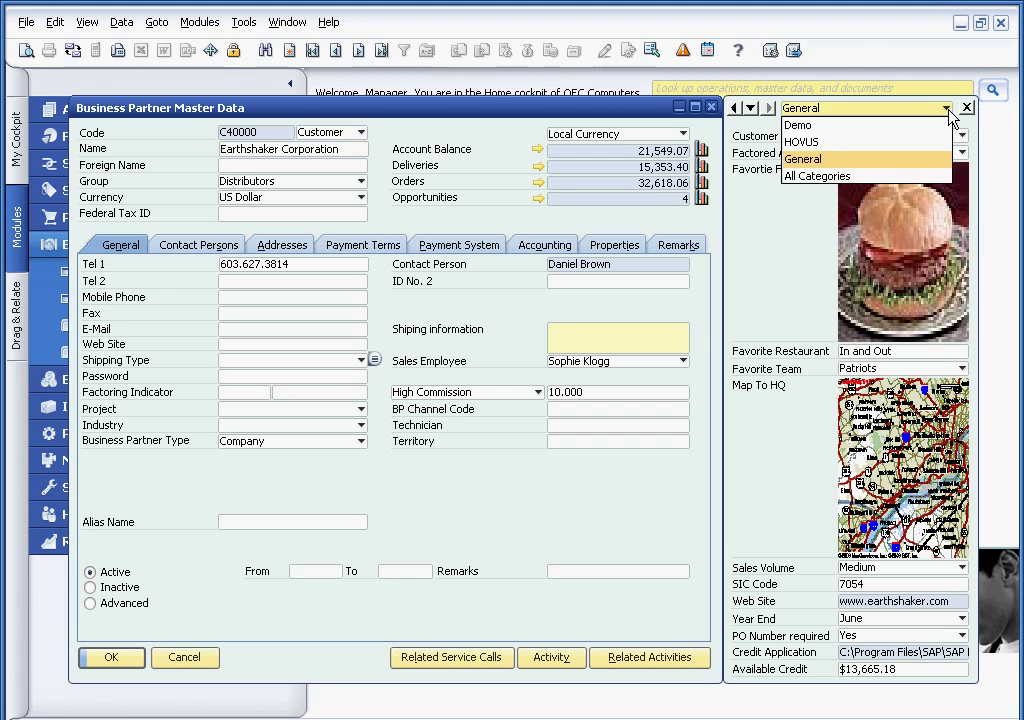
{"action": "left_click", "coordinate": [805, 127]}
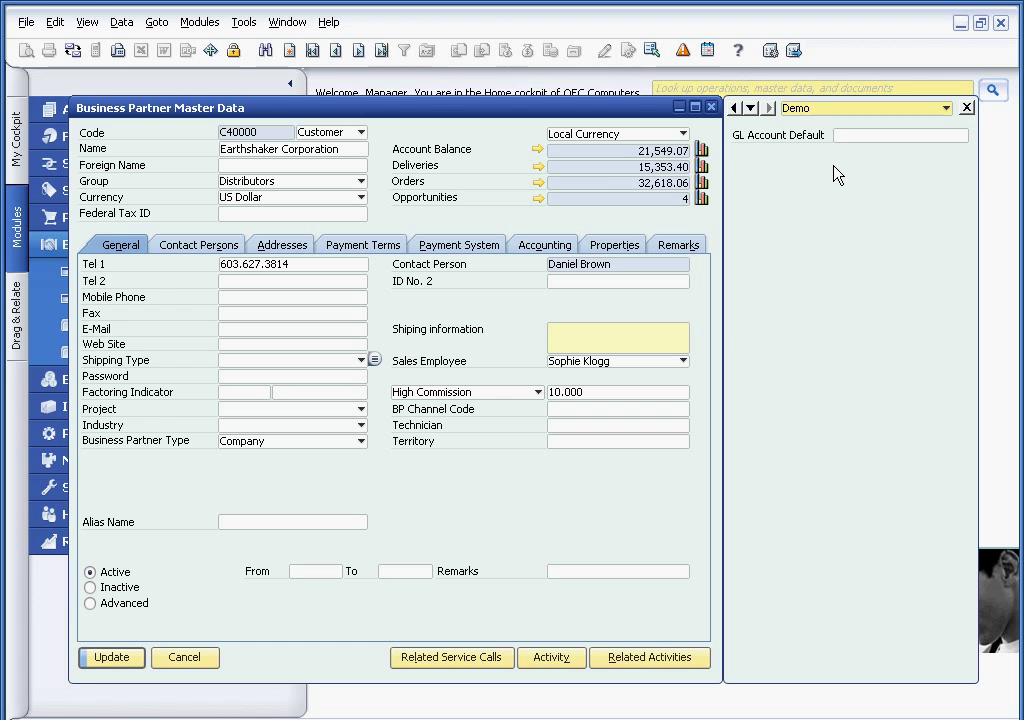
{"action": "left_click", "coordinate": [946, 109]}
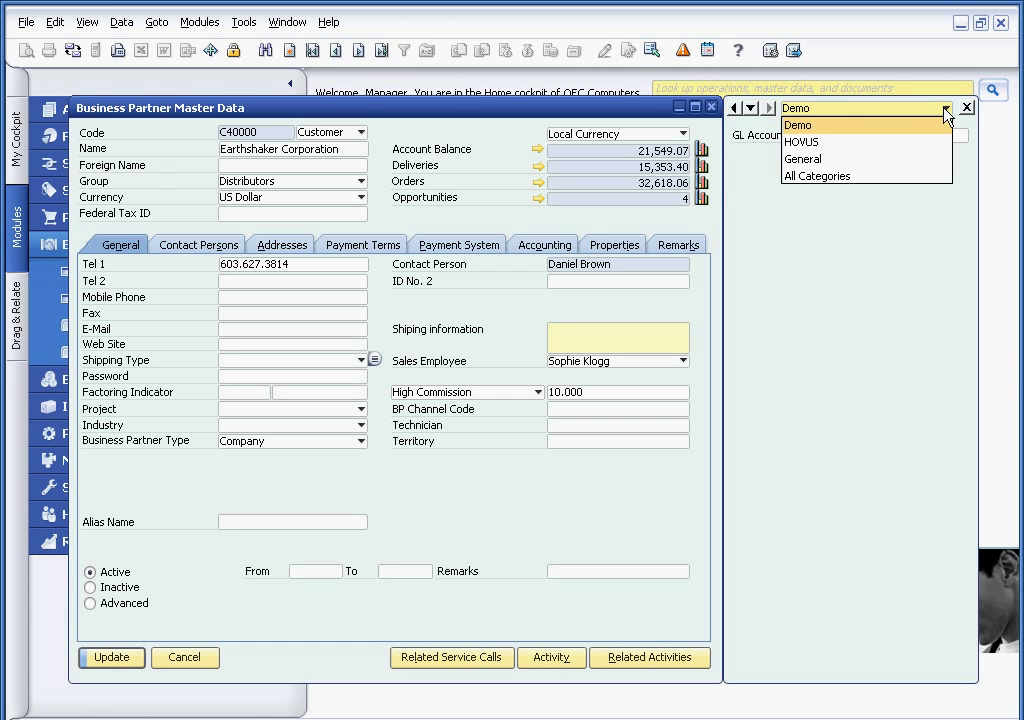
{"action": "left_click", "coordinate": [853, 144]}
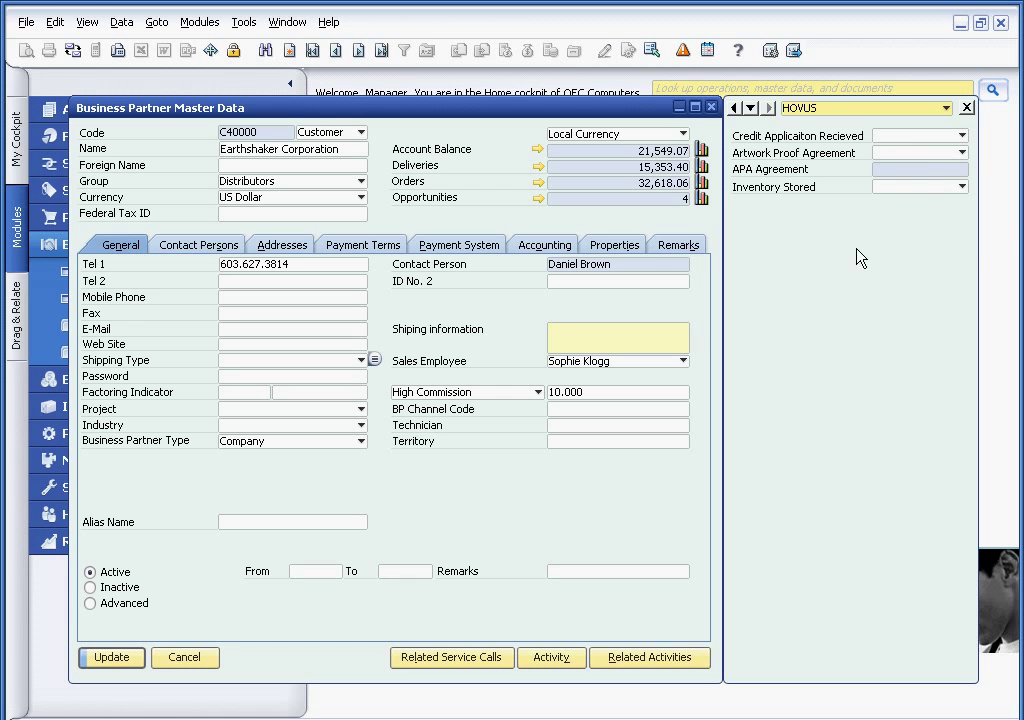
{"action": "left_click", "coordinate": [946, 108]}
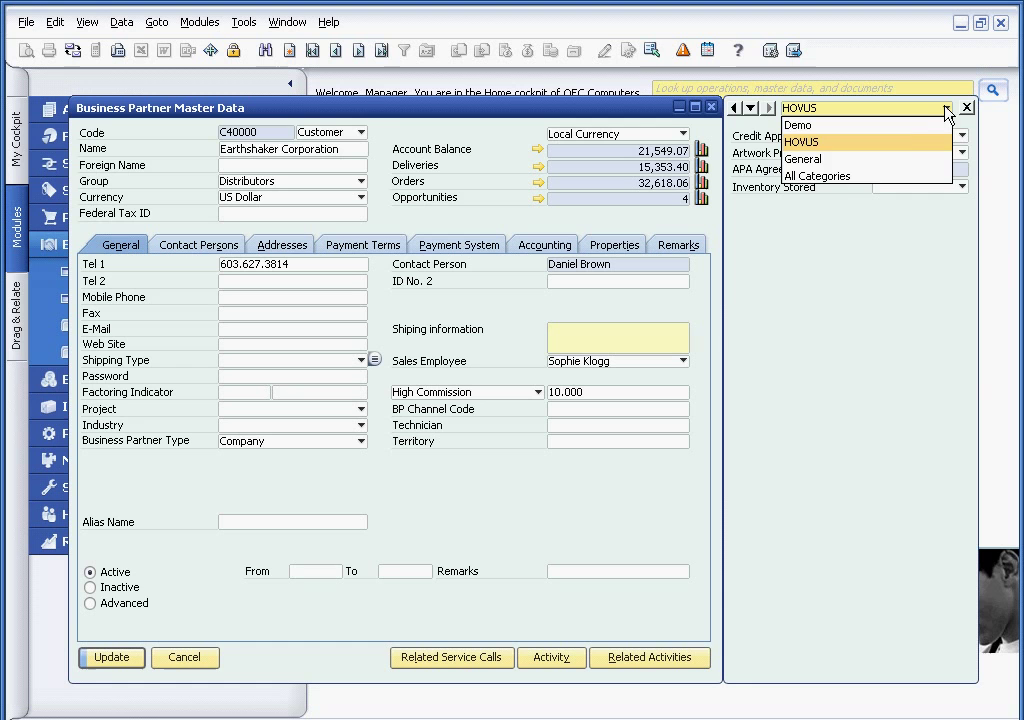
{"action": "left_click", "coordinate": [829, 177]}
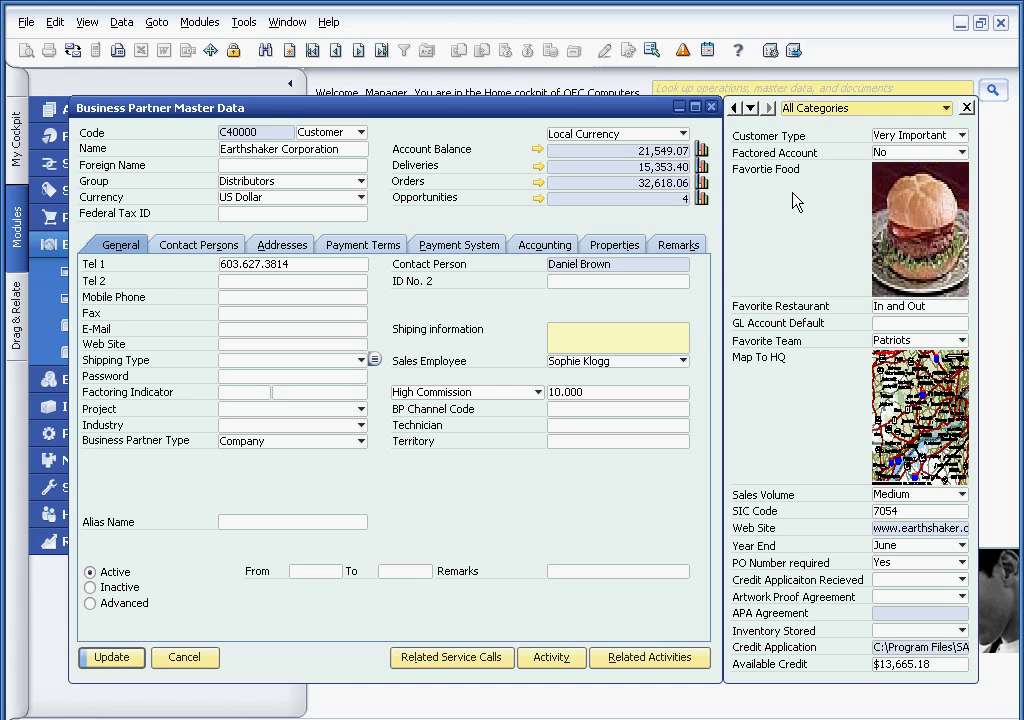
{"action": "left_click", "coordinate": [183, 657]}
{"action": "left_click", "coordinate": [199, 252]}
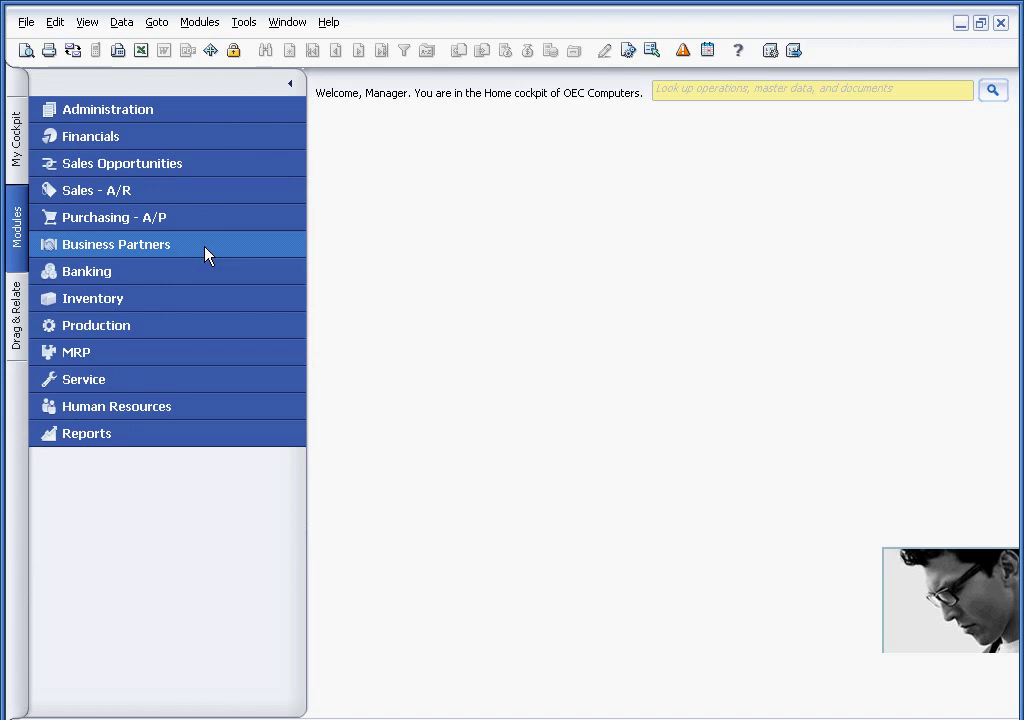